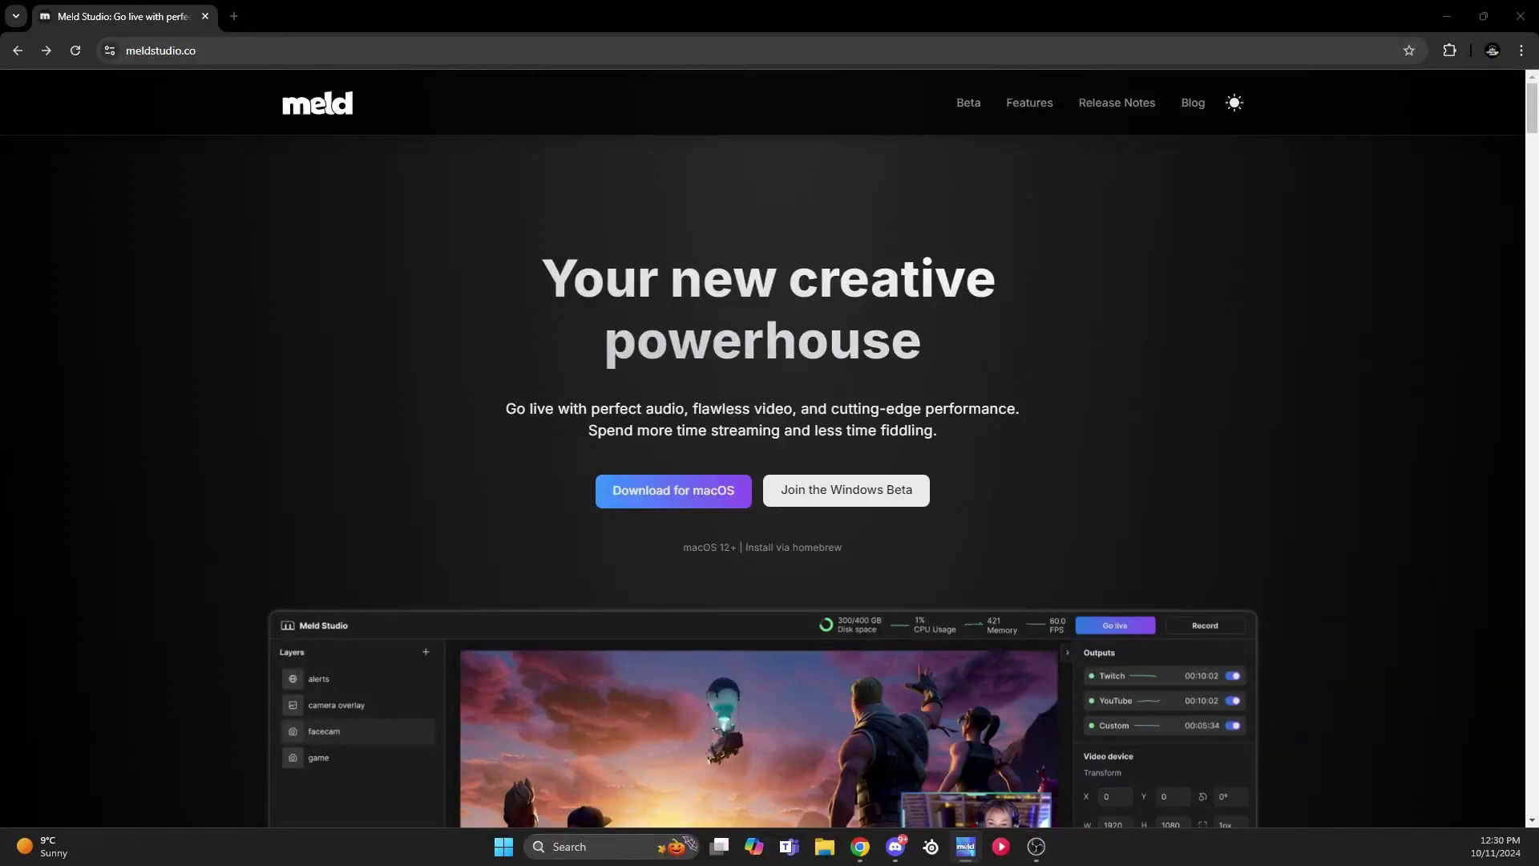
Browse the Profounder #transitions gallery to find the Flat Stinger 01 template.
scroll(687, 309, down, 2)
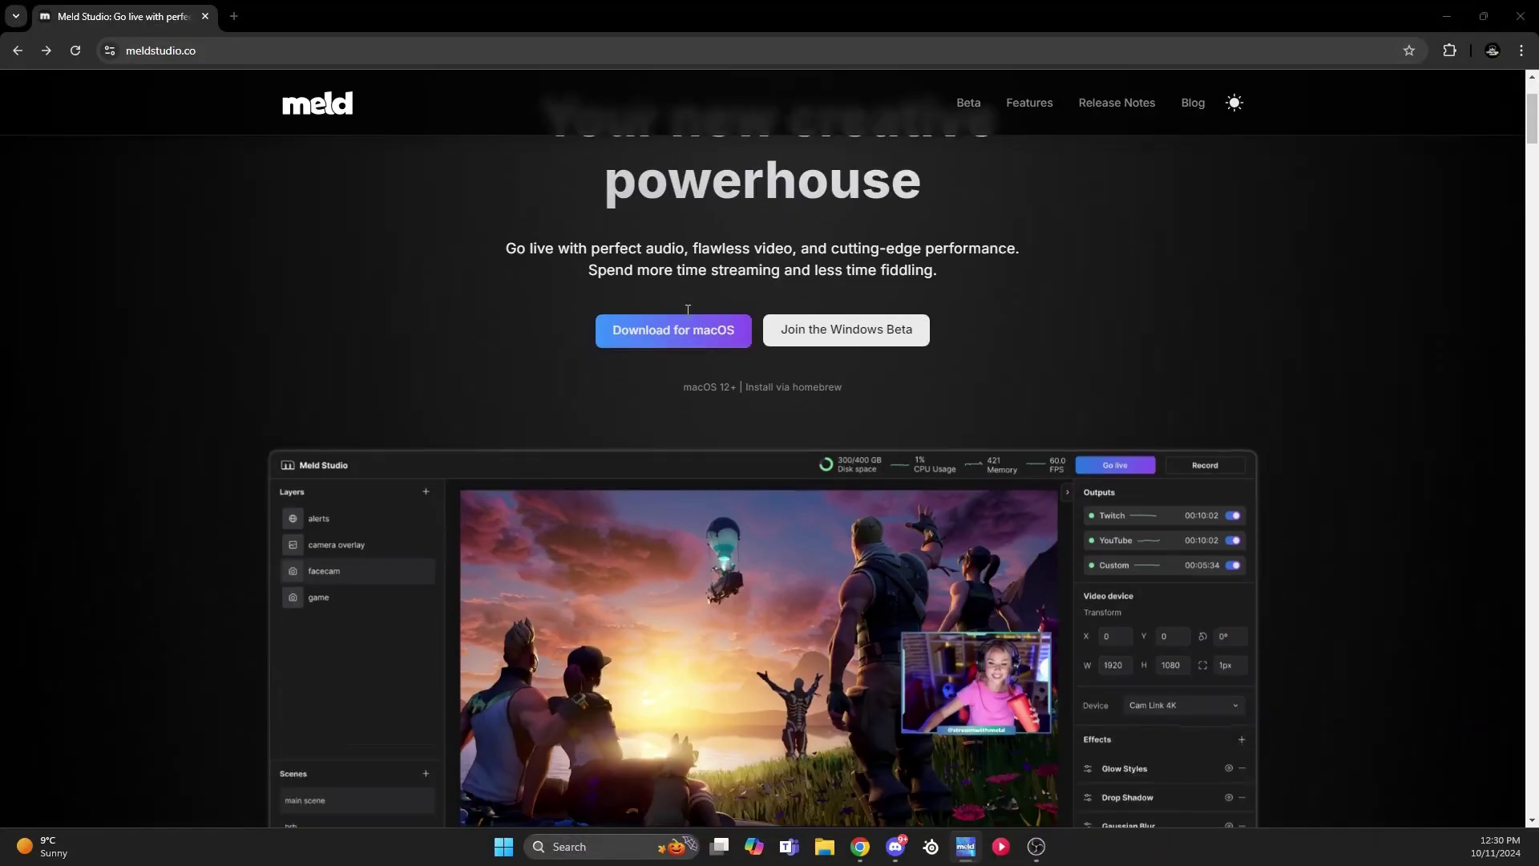
scroll(523, 261, down, 2)
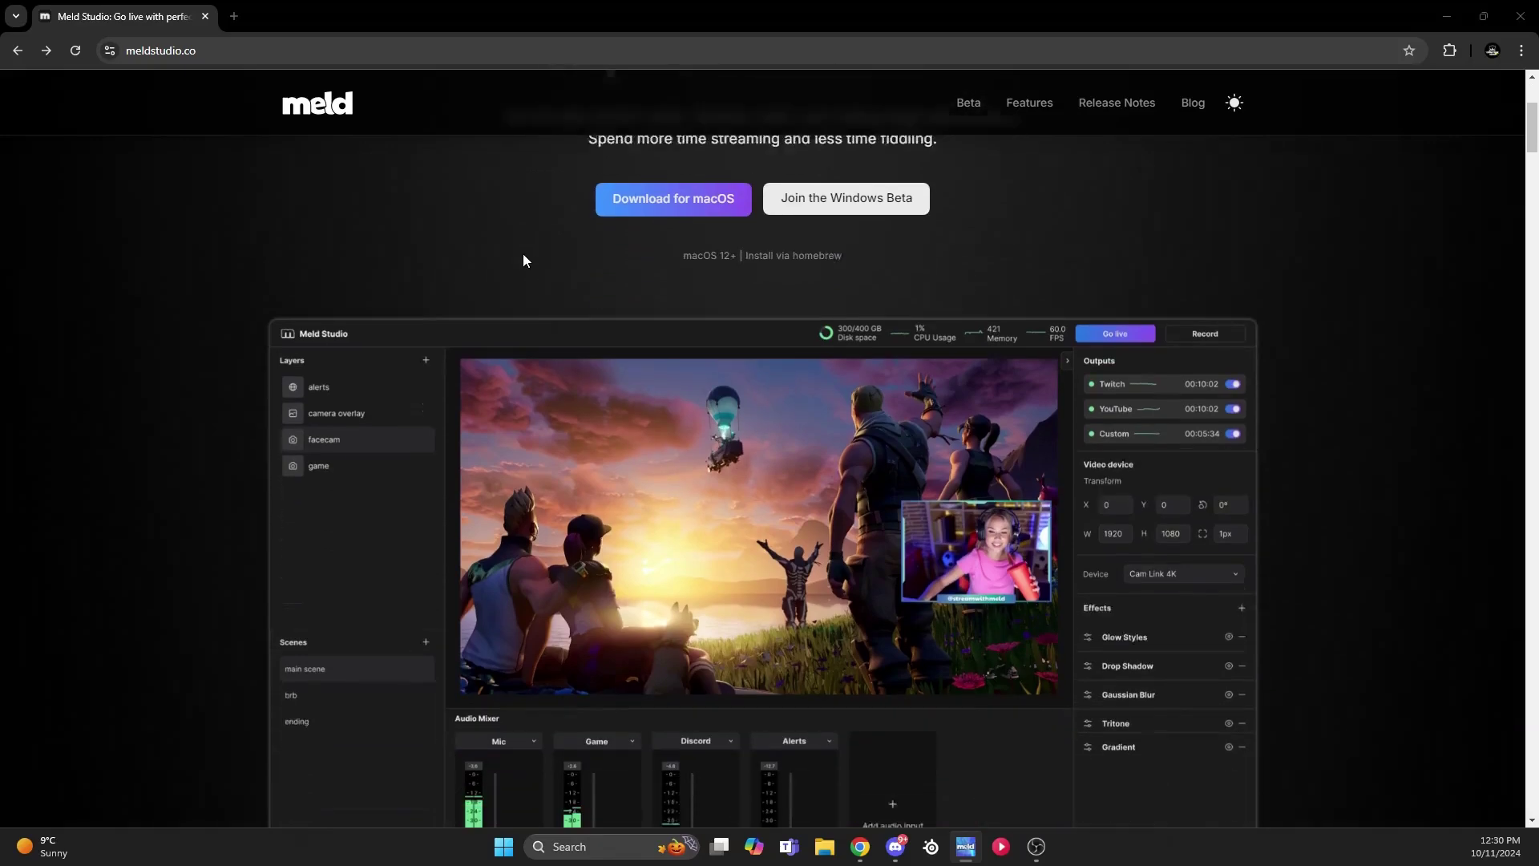
scroll(522, 261, down, 3)
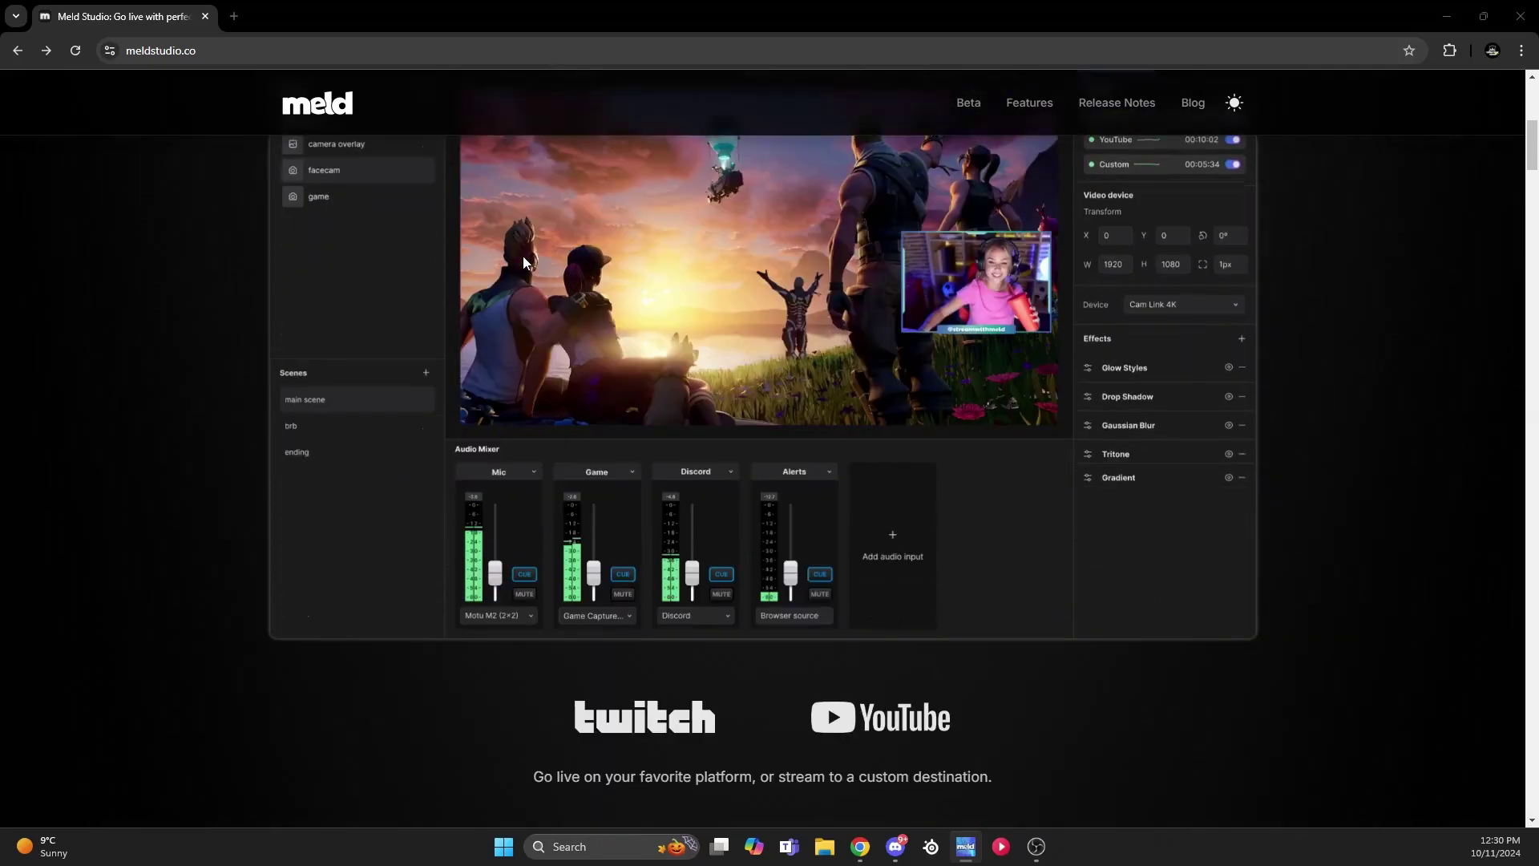
scroll(522, 258, down, 1)
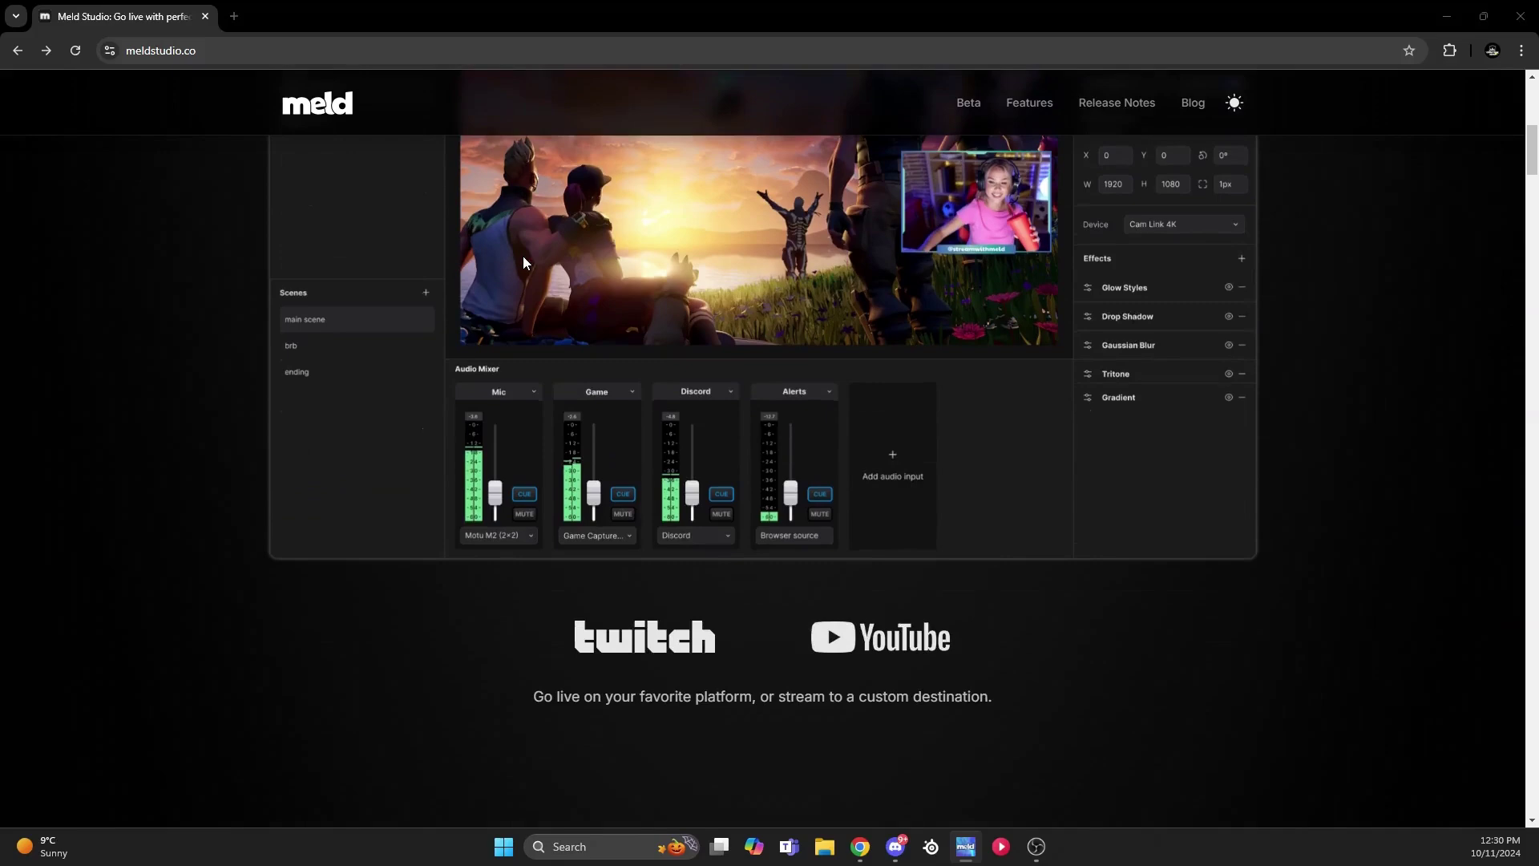
scroll(522, 258, down, 4)
scroll(521, 271, down, 9)
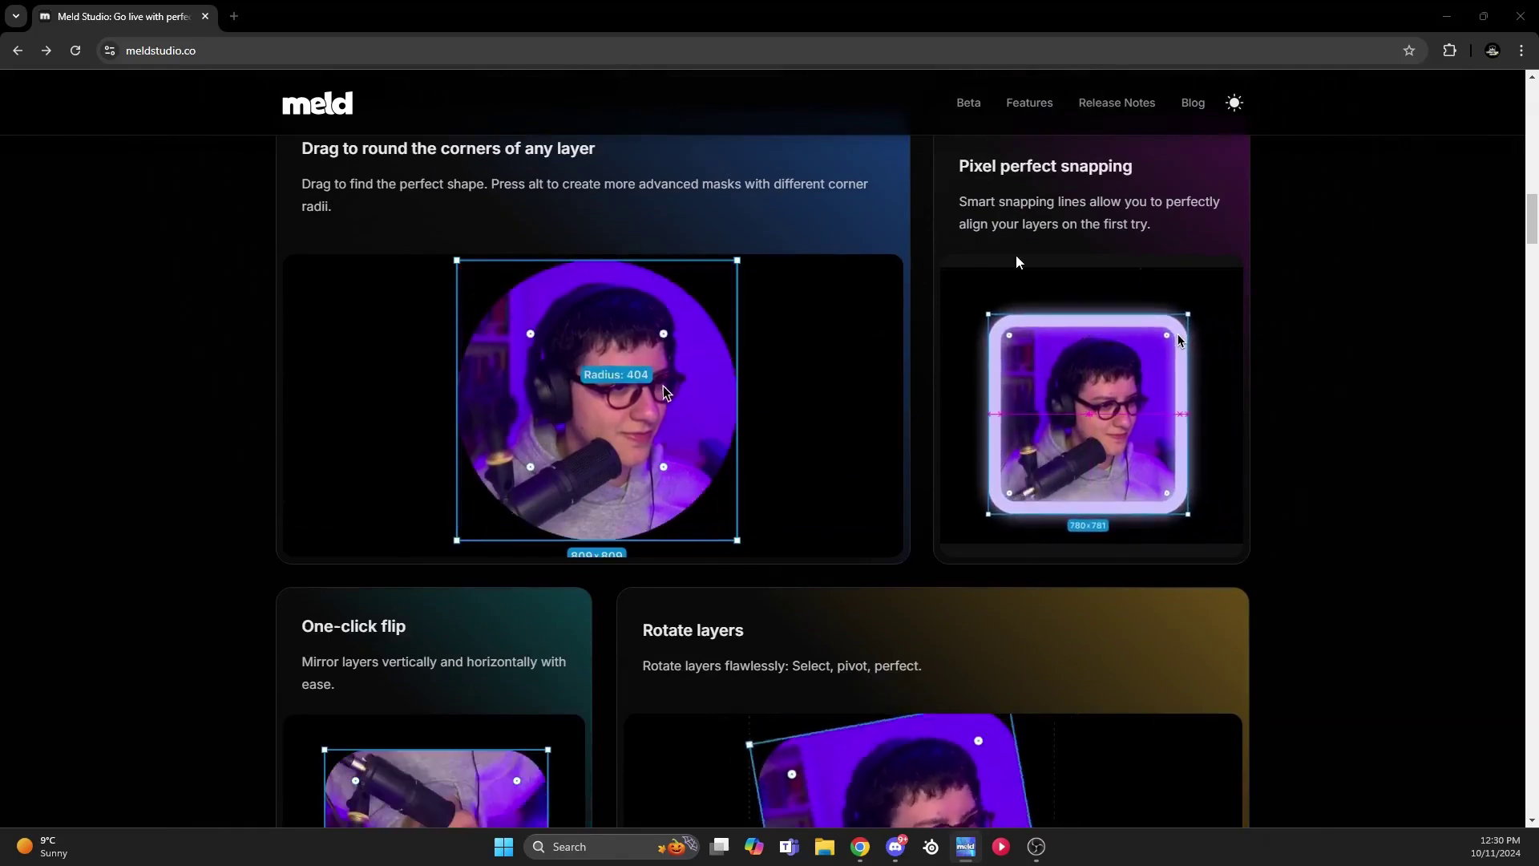
scroll(1356, 249, up, 1)
scroll(1356, 255, down, 5)
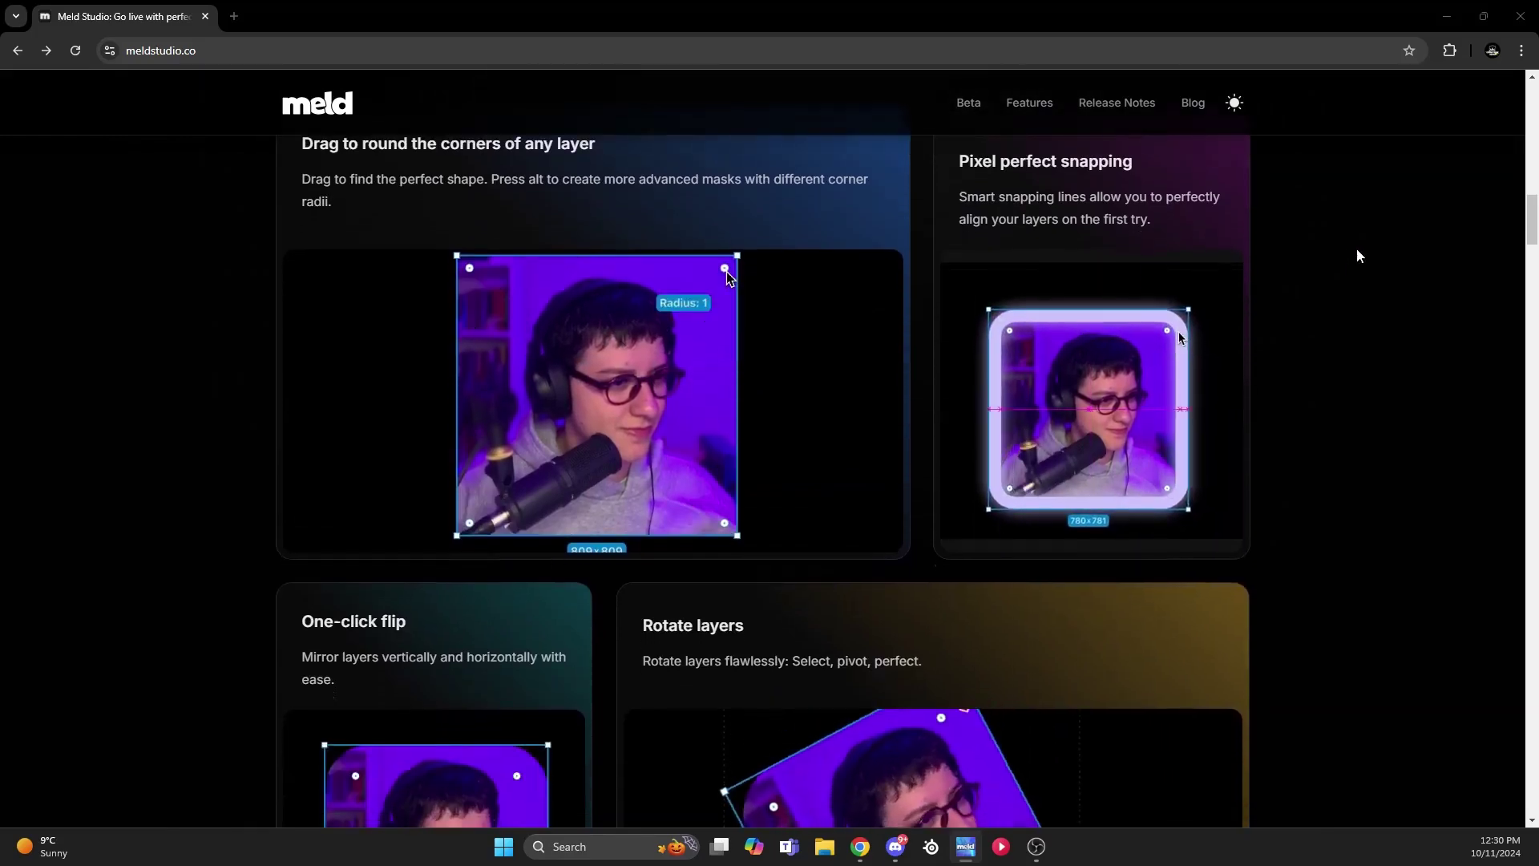
scroll(1354, 251, down, 5)
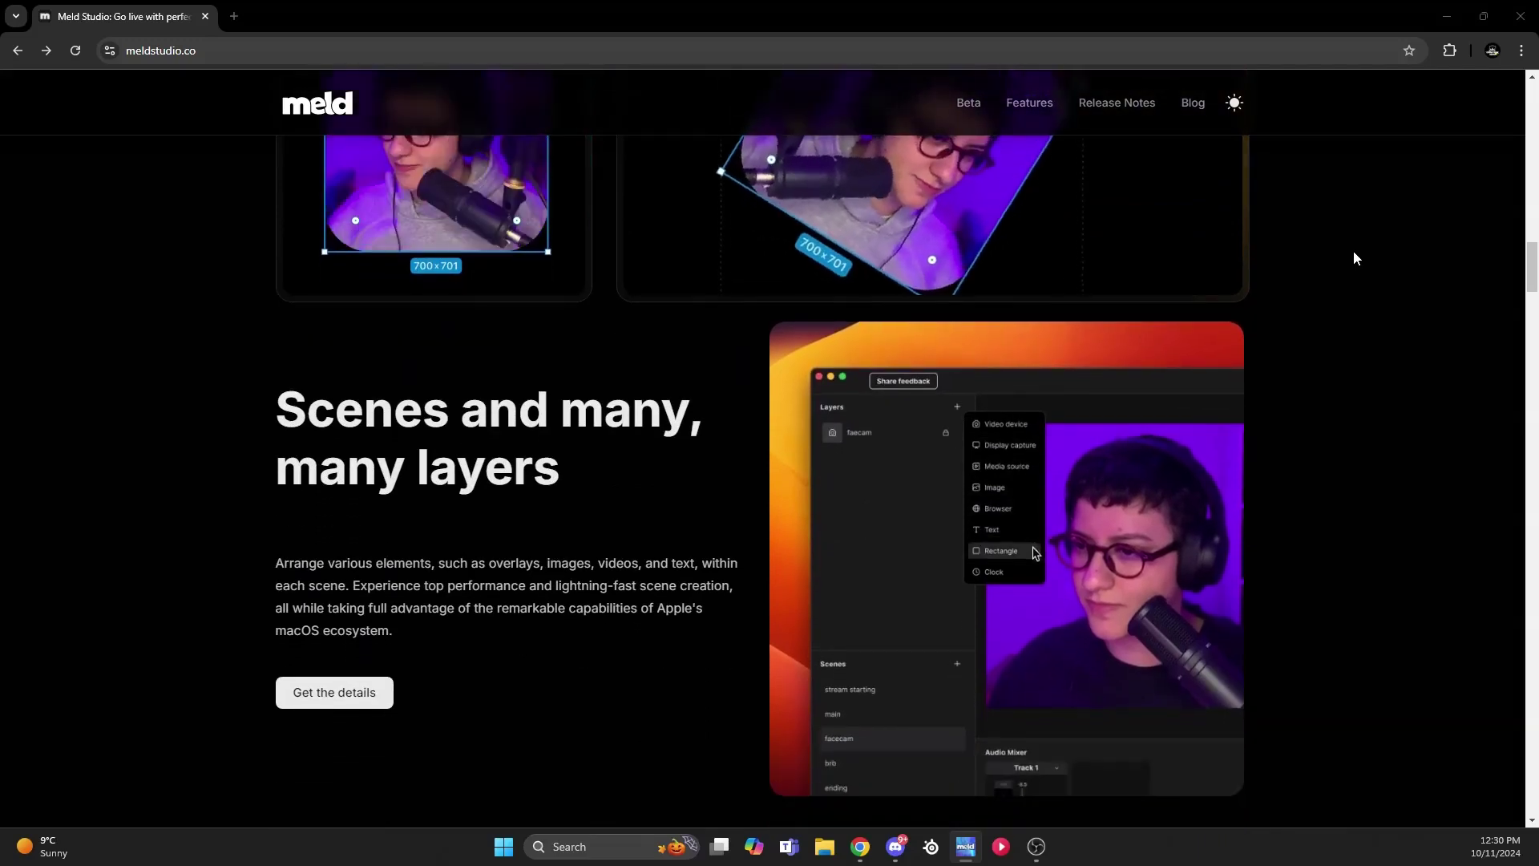
scroll(1355, 256, down, 1)
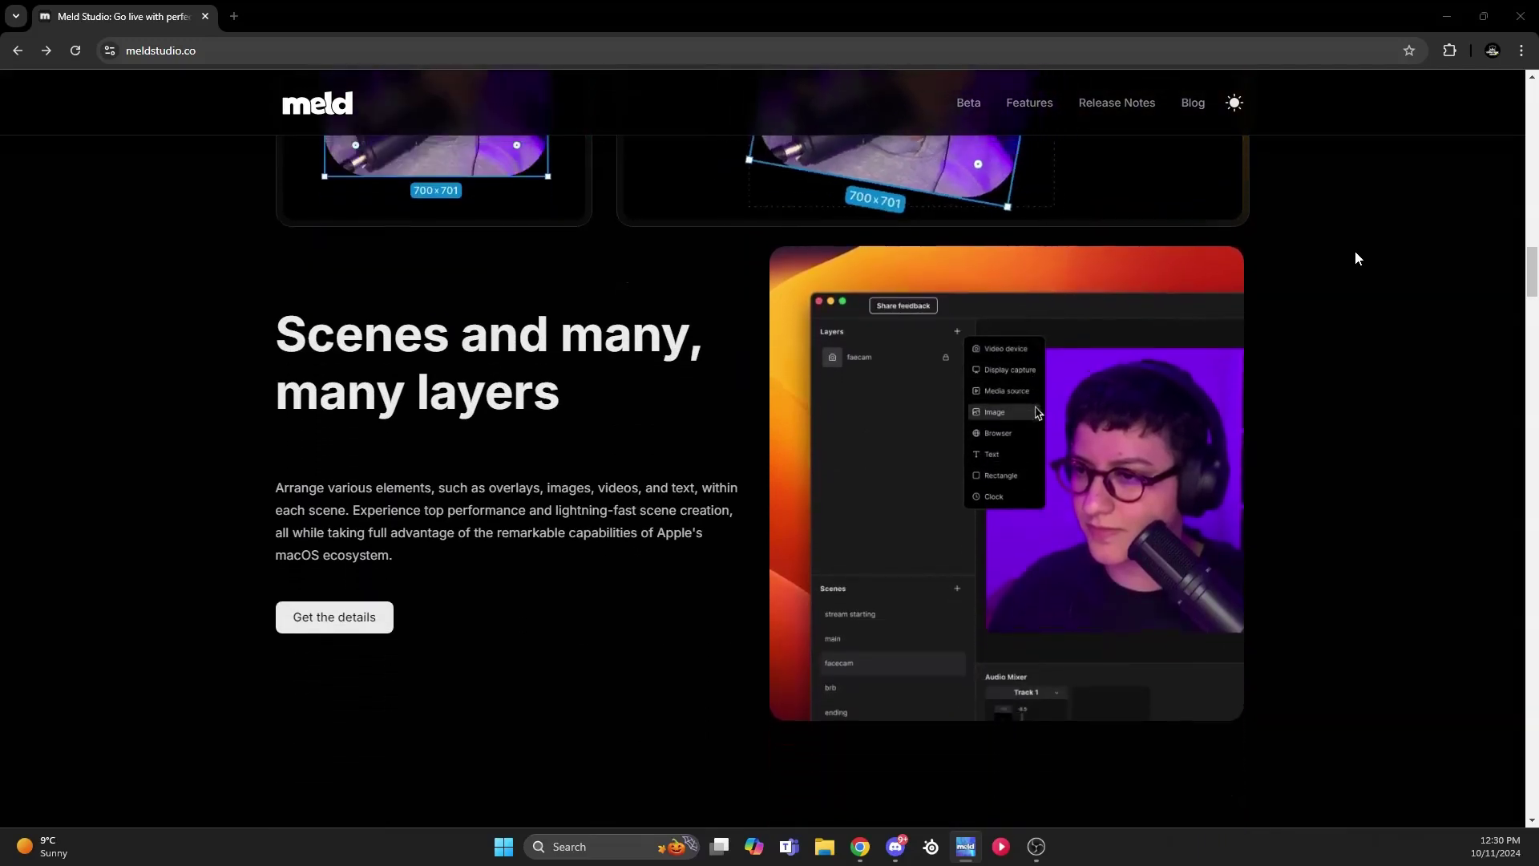
scroll(1353, 258, up, 10)
scroll(1353, 258, up, 10)
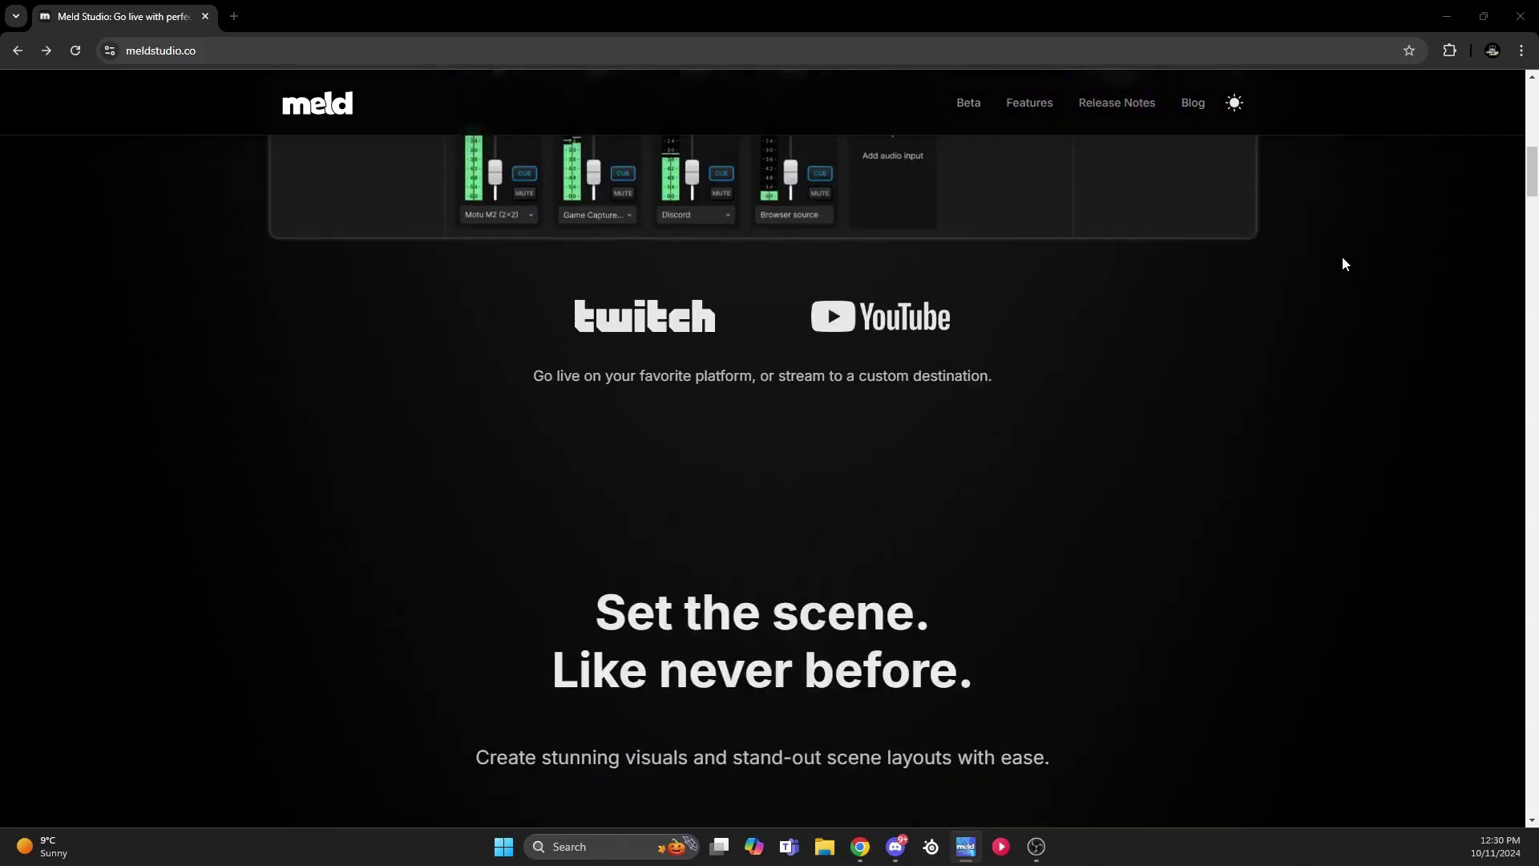
scroll(1340, 260, up, 5)
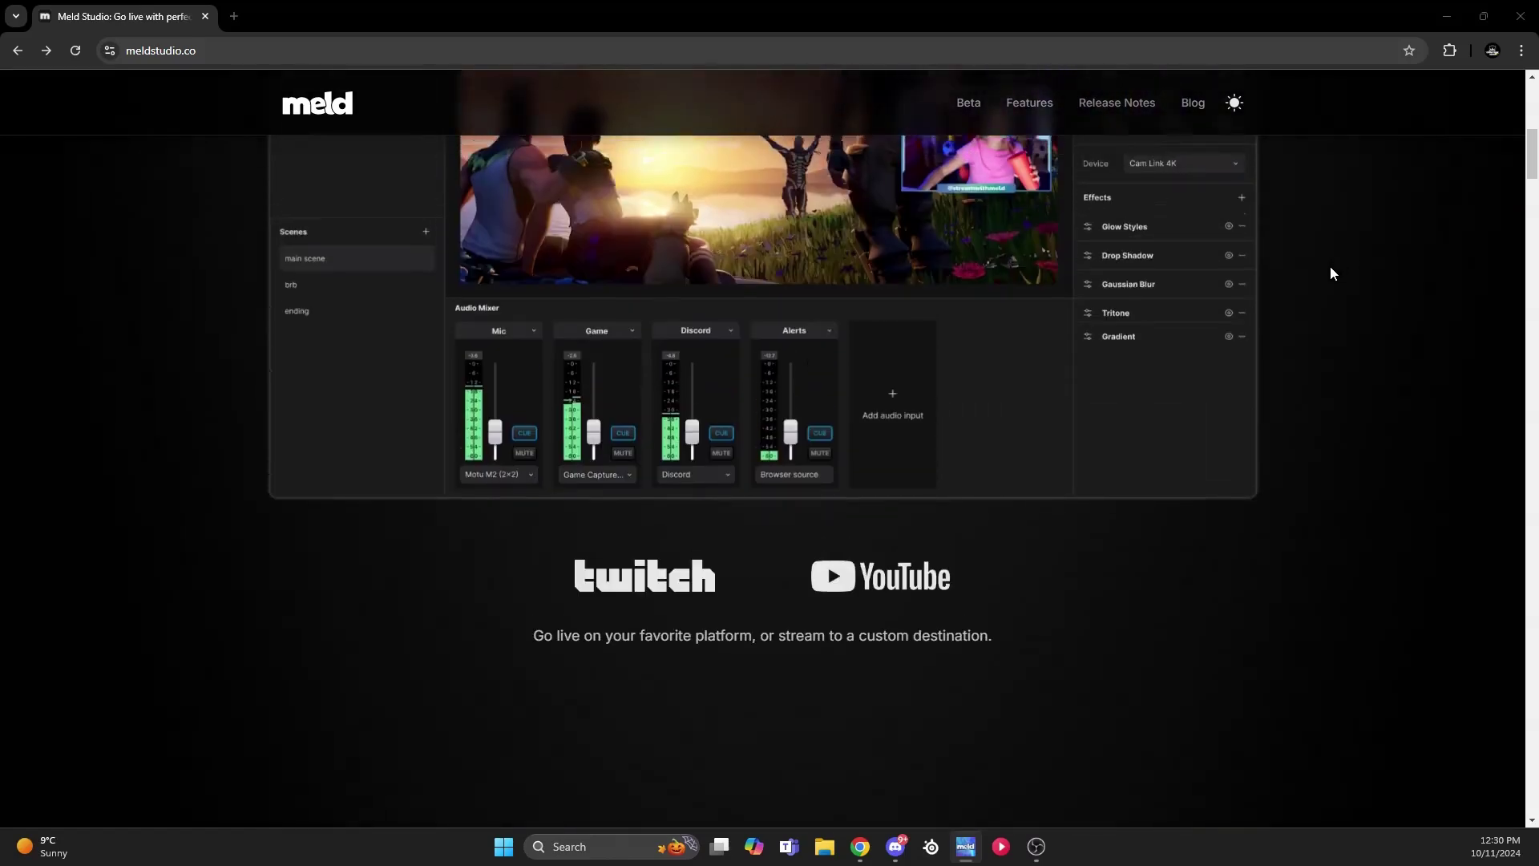
scroll(1331, 272, up, 4)
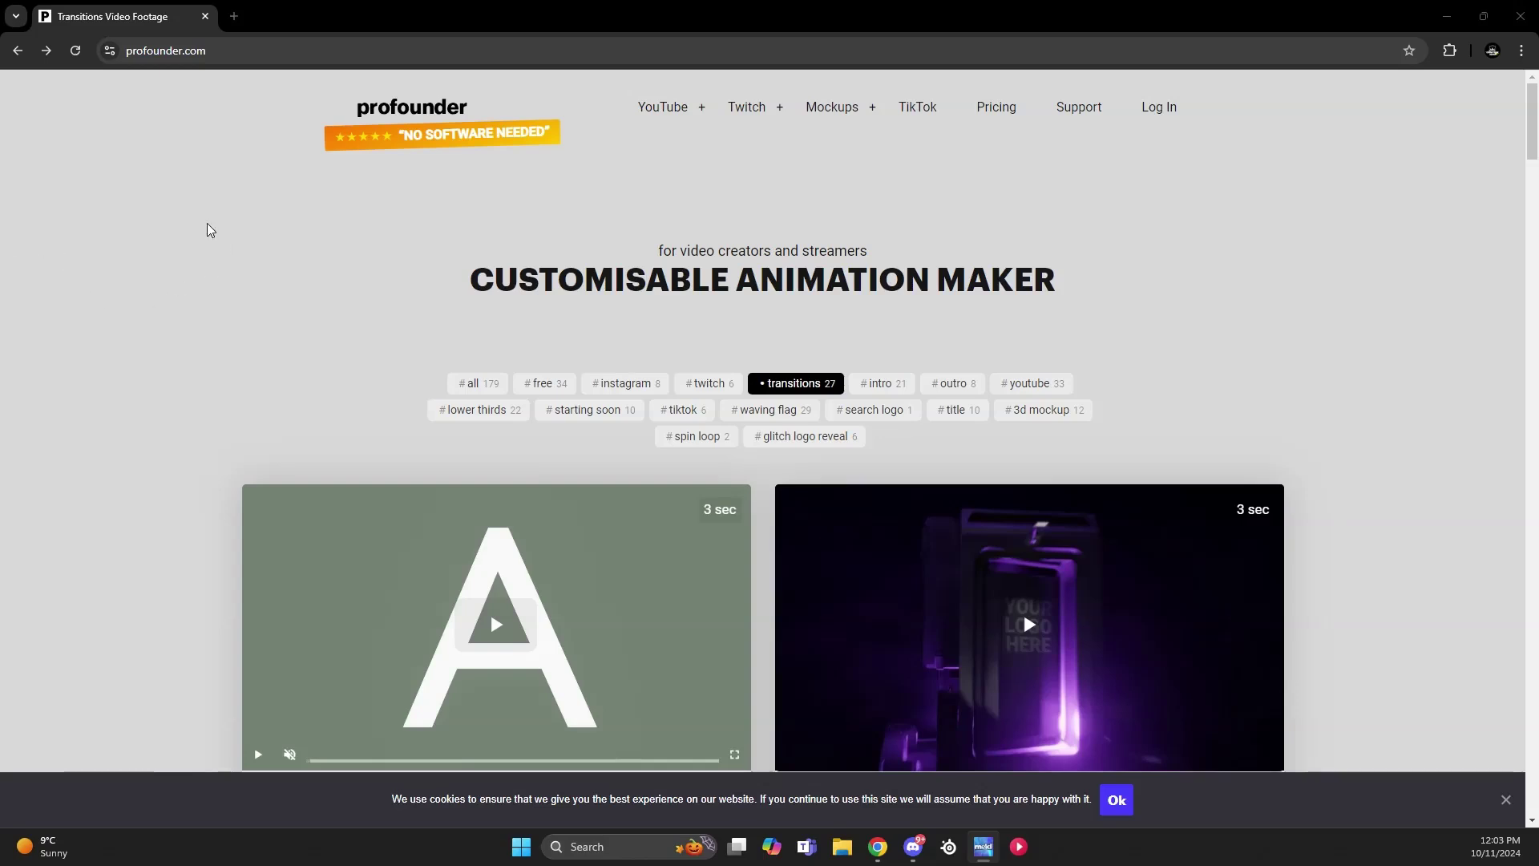
scroll(256, 201, down, 2)
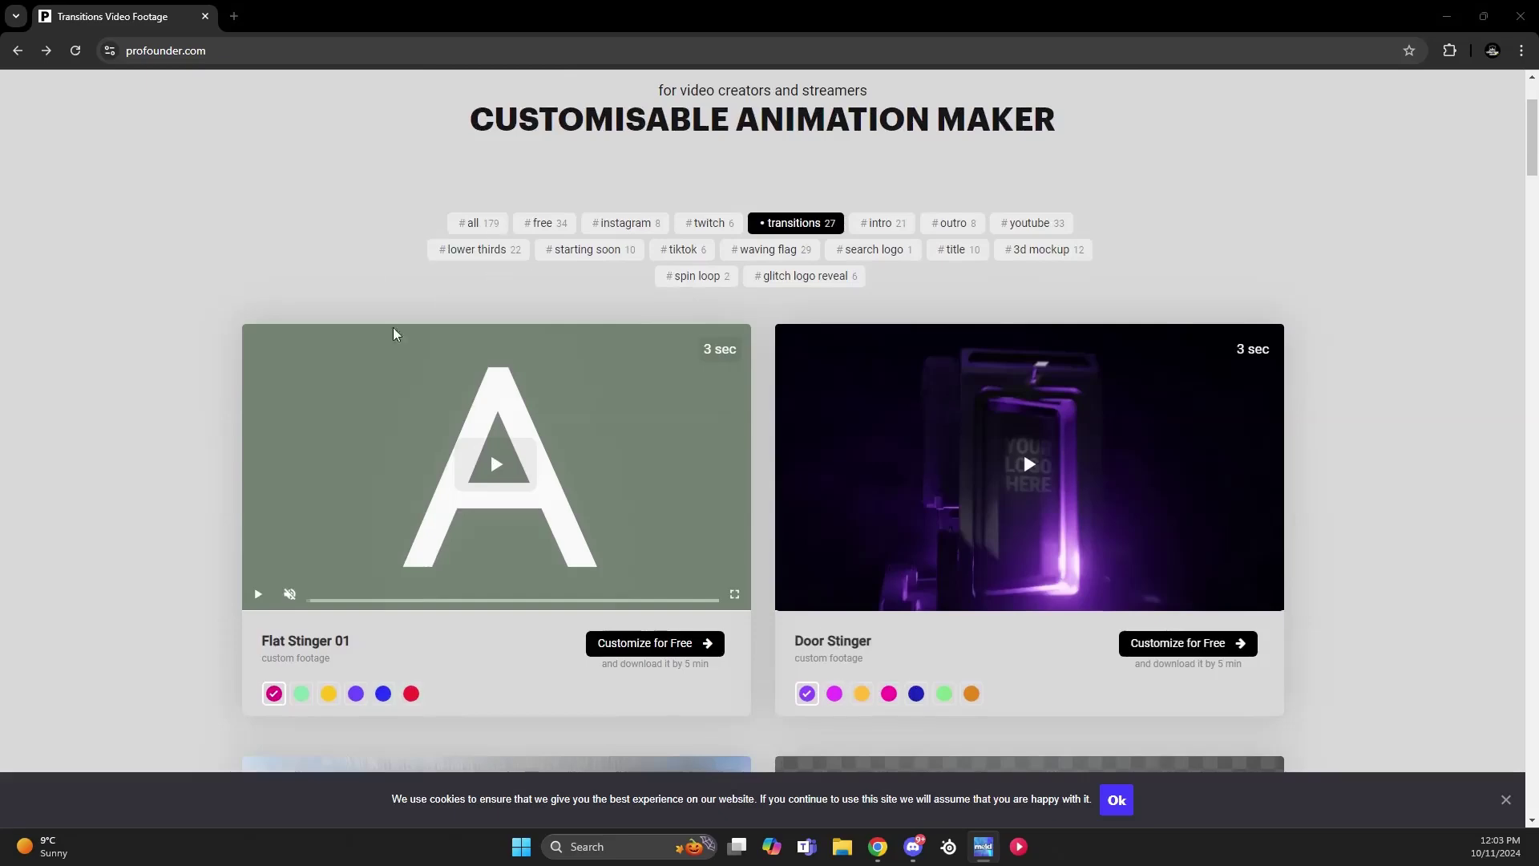
scroll(1170, 348, down, 6)
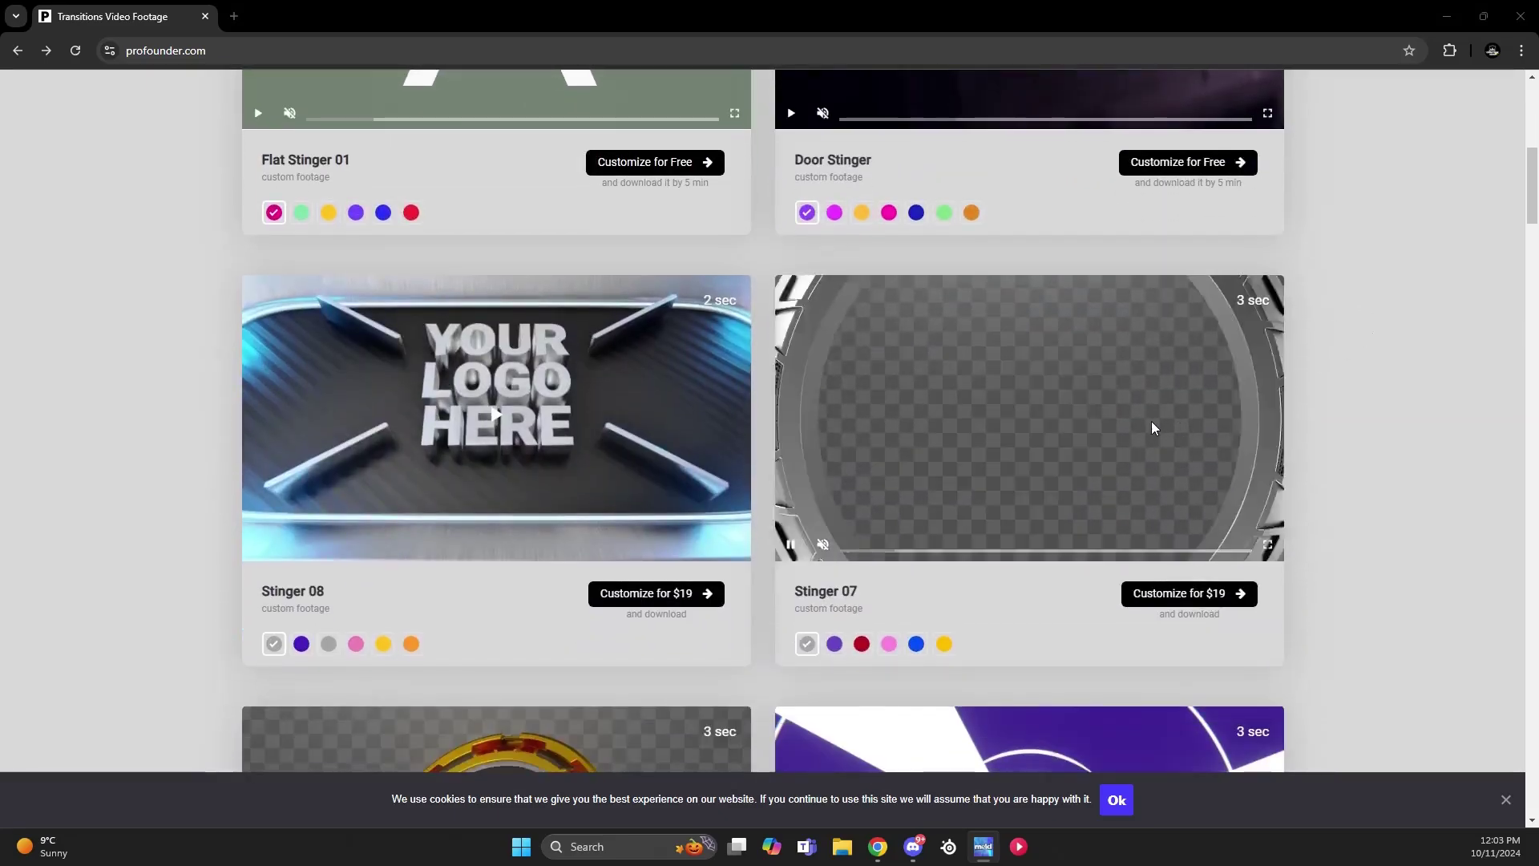
scroll(1151, 421, up, 2)
scroll(1086, 314, up, 3)
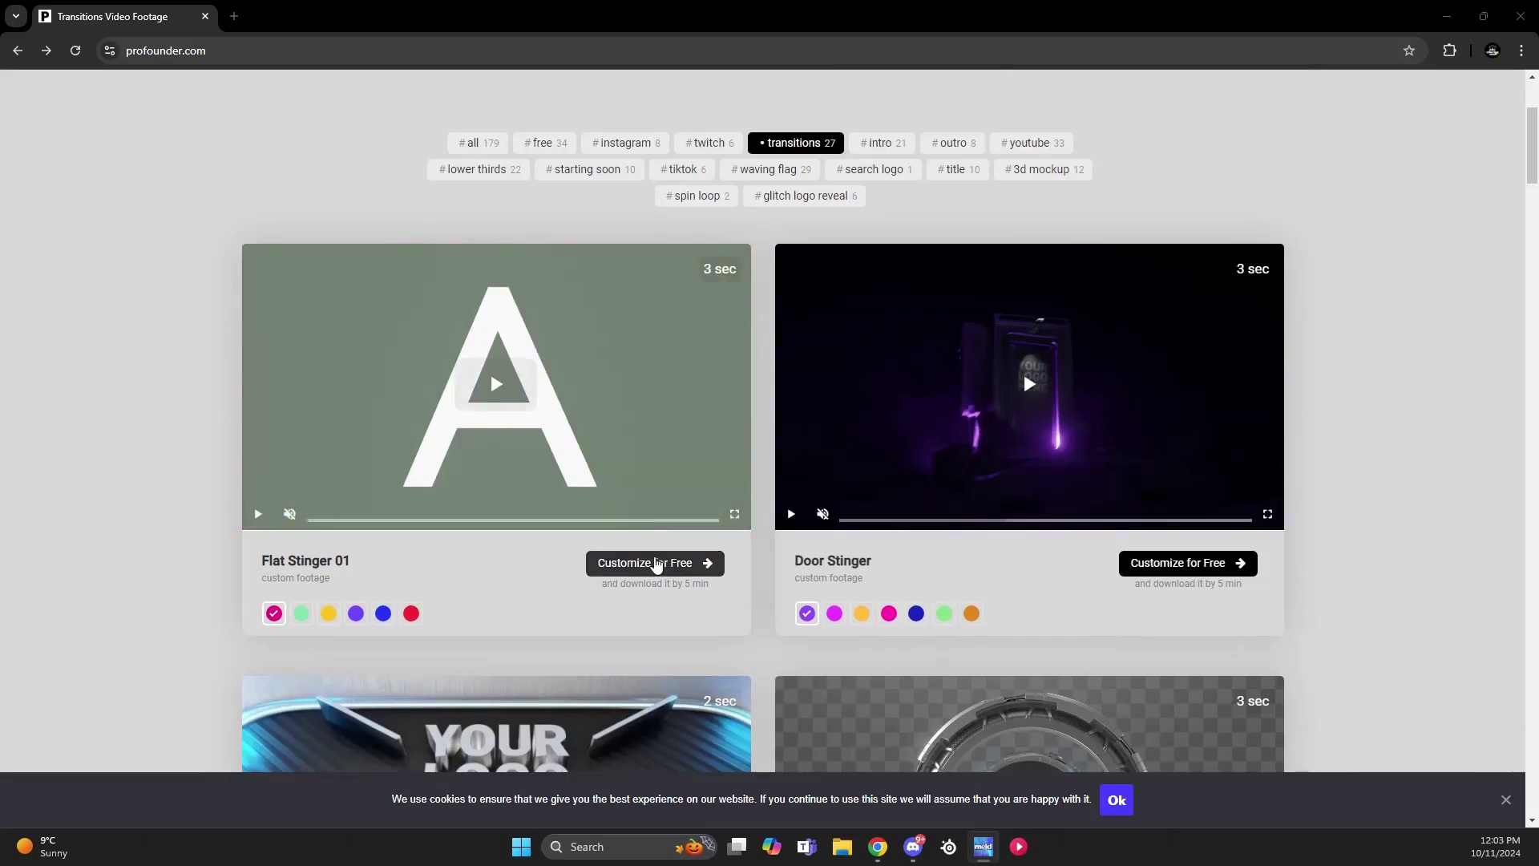
Customise Flat Stinger 01 free and upload 'Blue and Black Clean Minimalism Youtube Channel Logo.png'.
click(655, 563)
scroll(565, 454, down, 5)
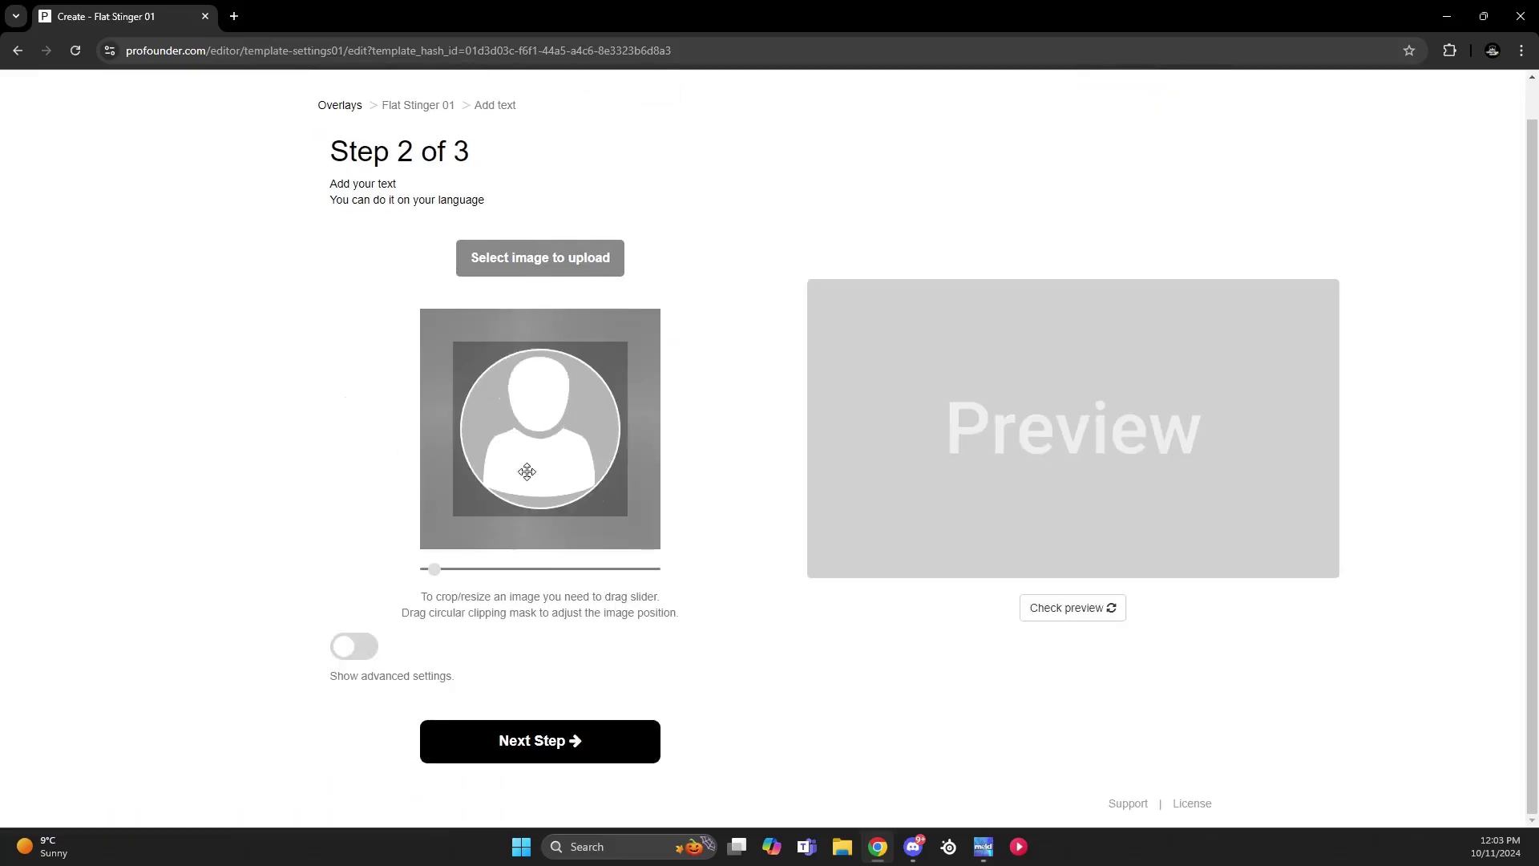
scroll(573, 481, up, 3)
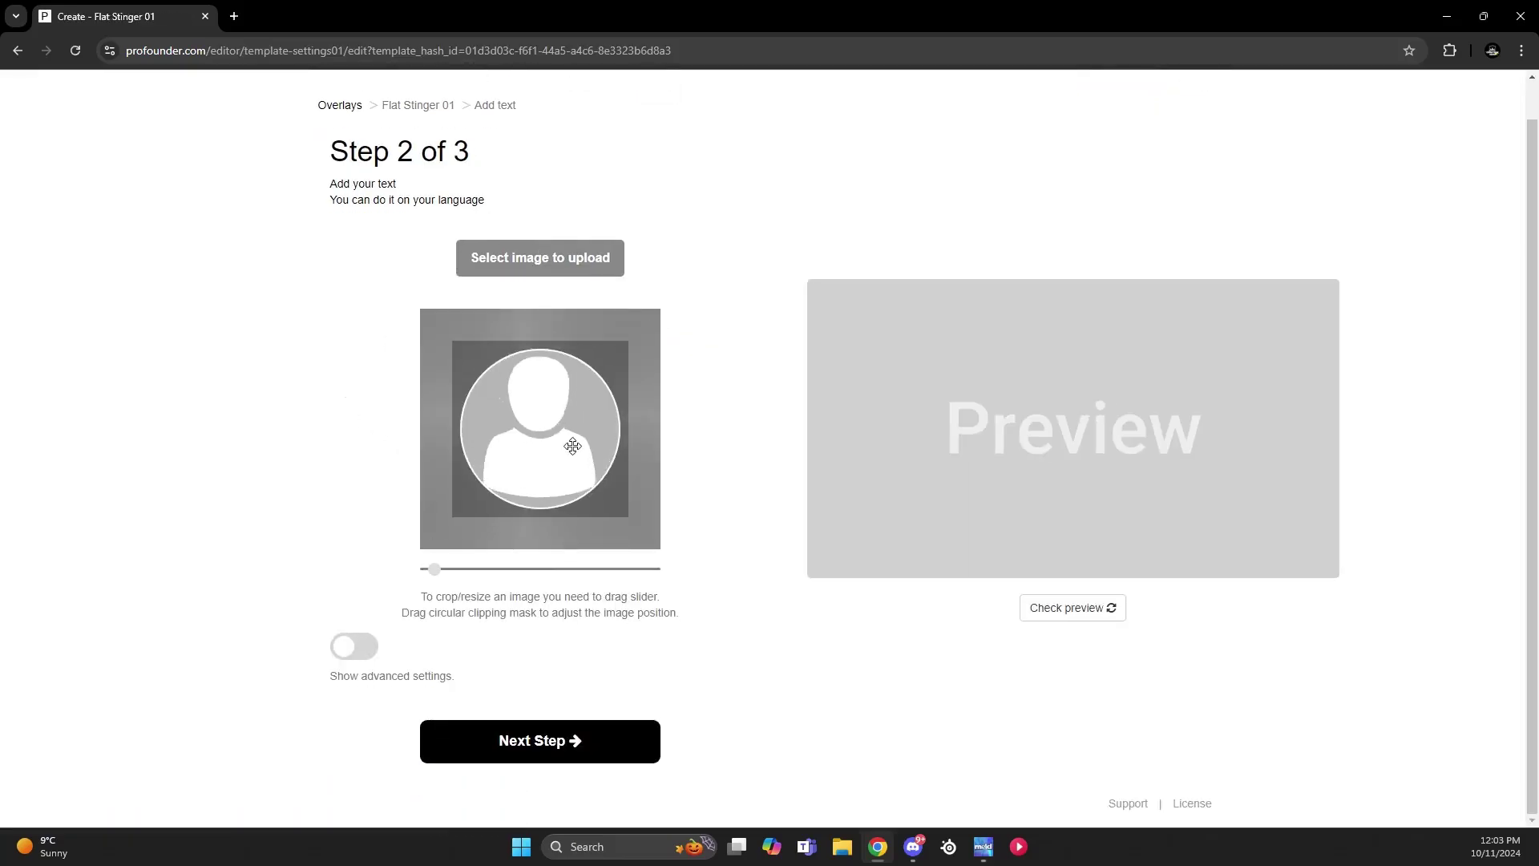
click(546, 252)
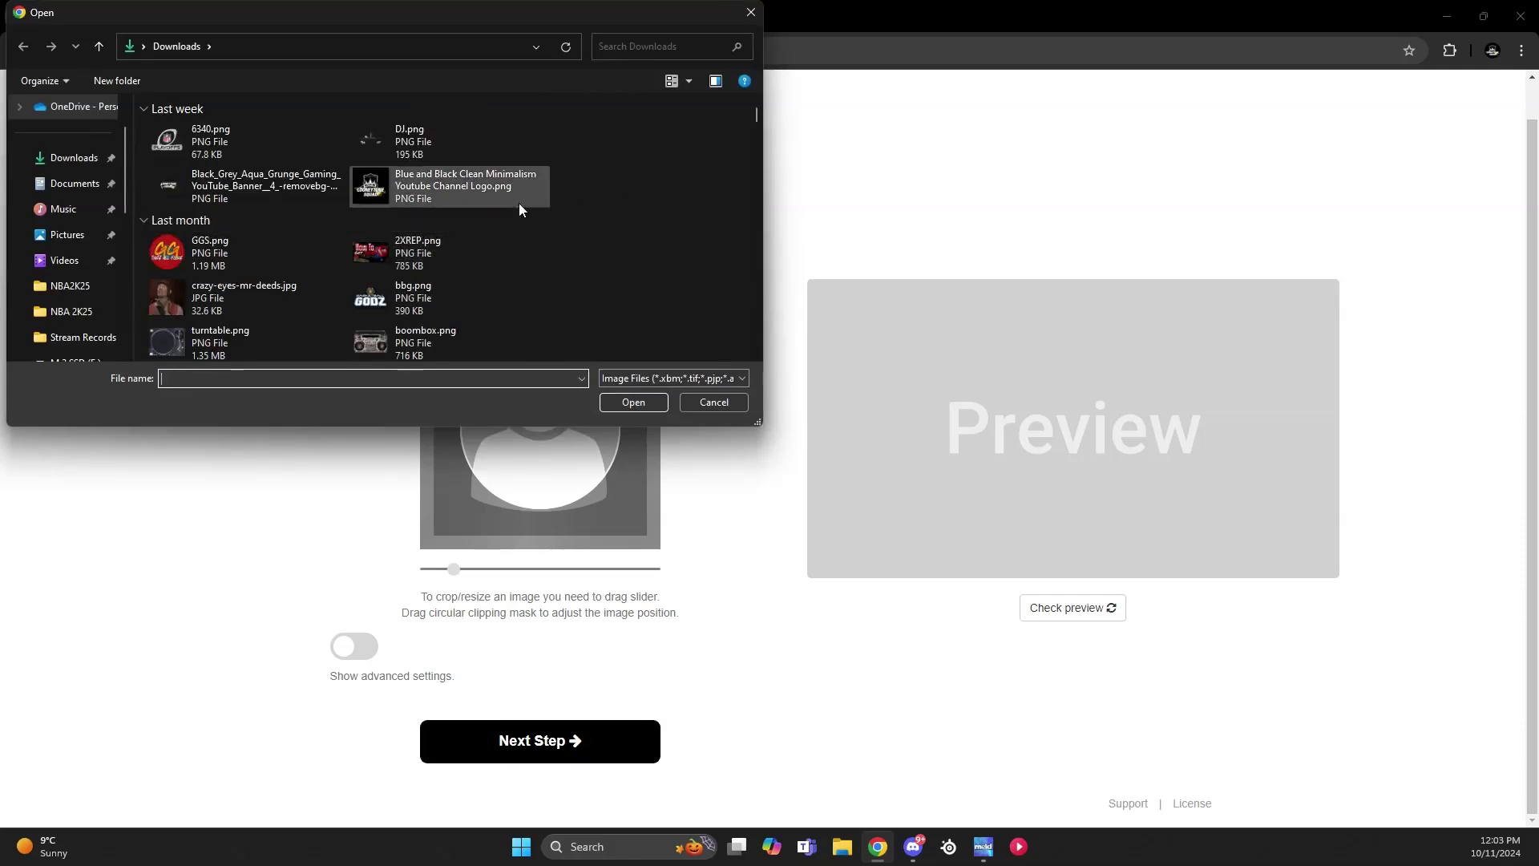
click(380, 189)
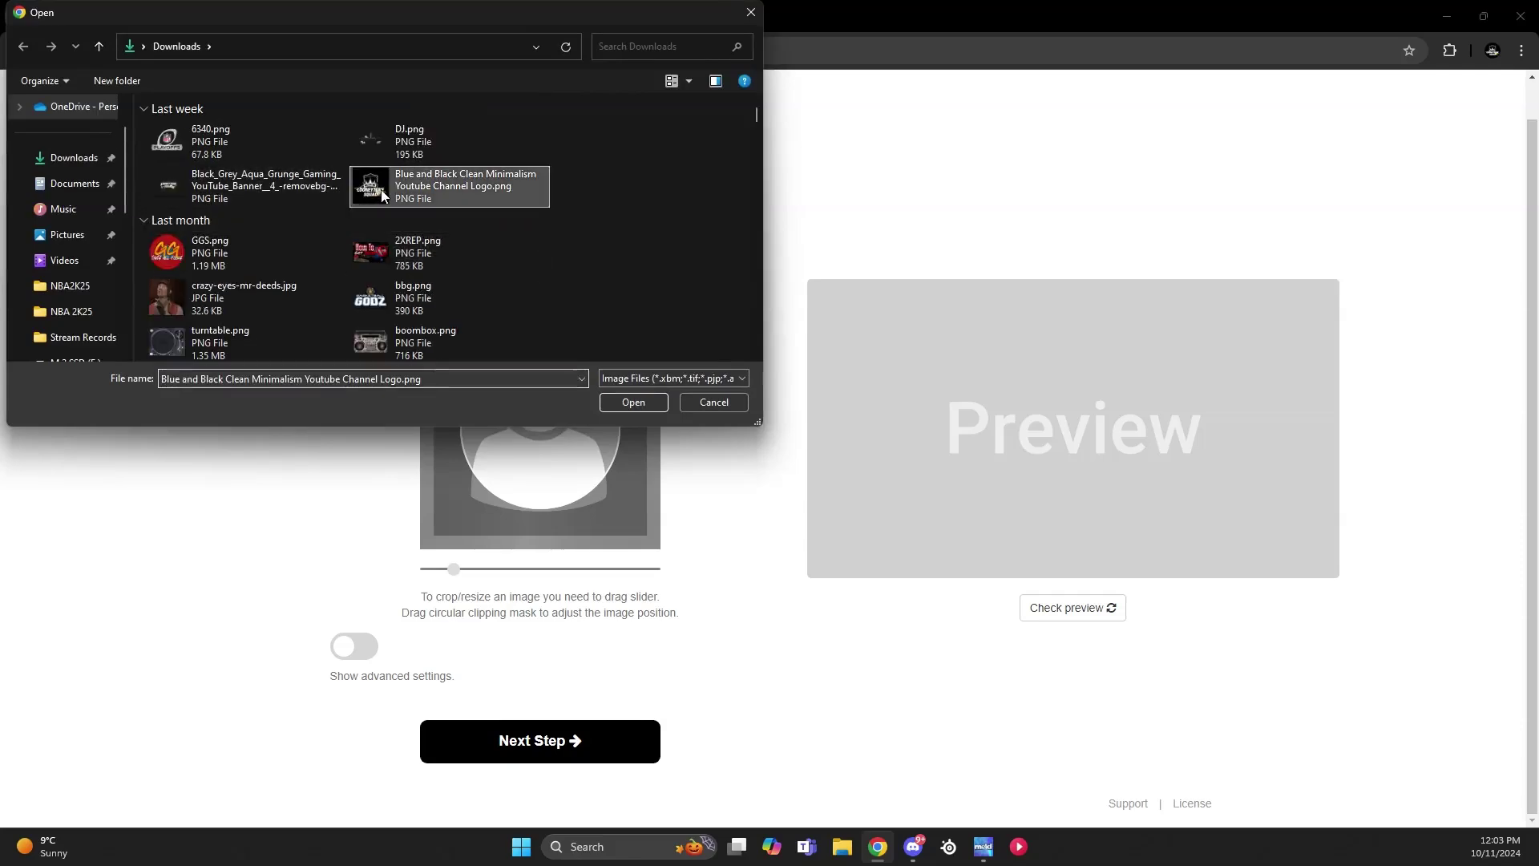
click(633, 410)
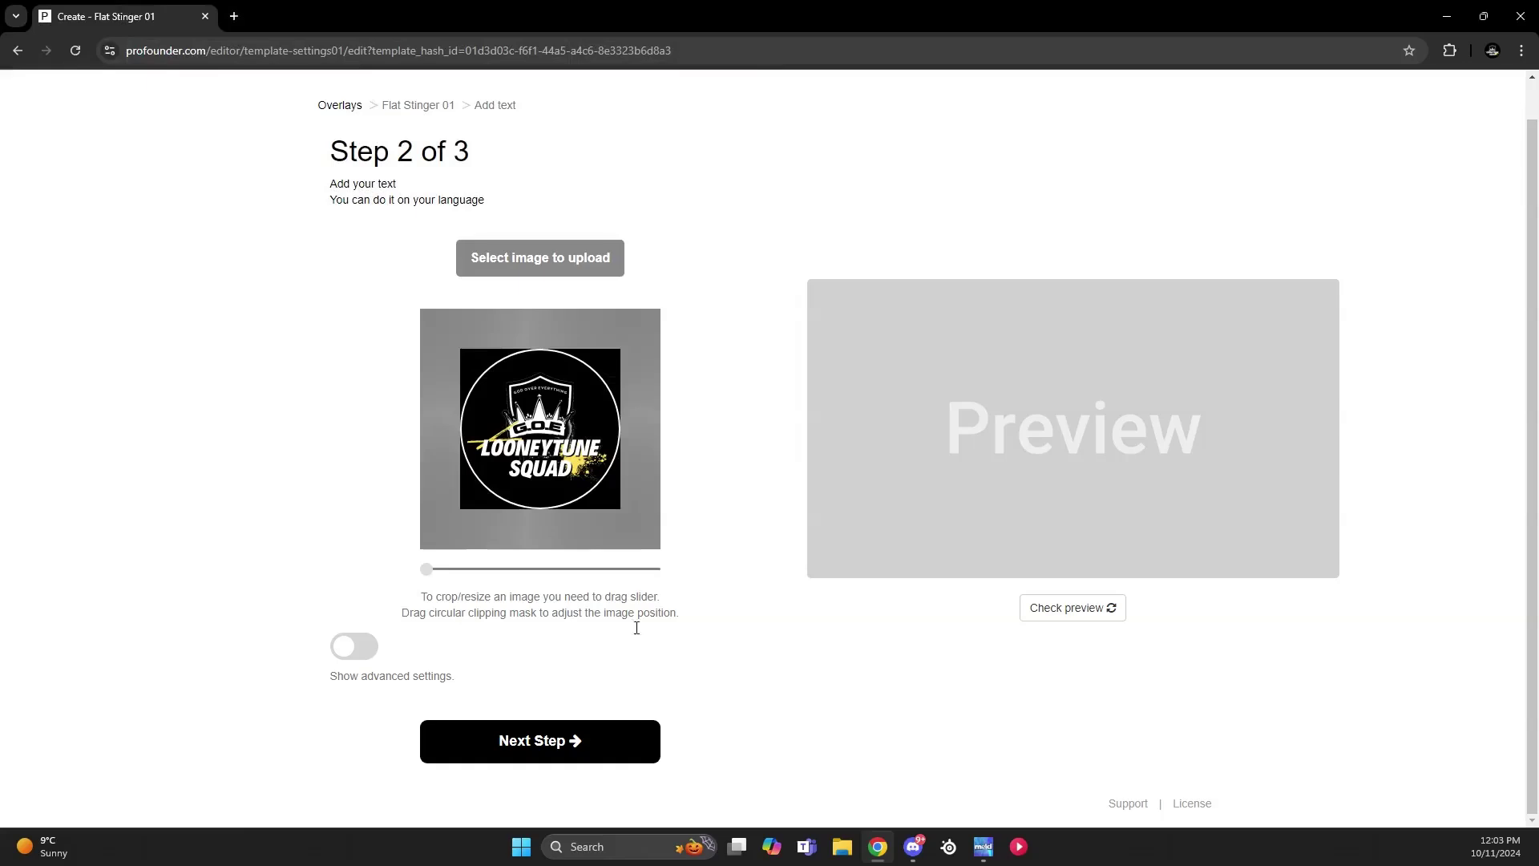
Show advanced settings, preview the pink logo stinger, and start rendering the final video.
click(355, 646)
scroll(589, 583, down, 3)
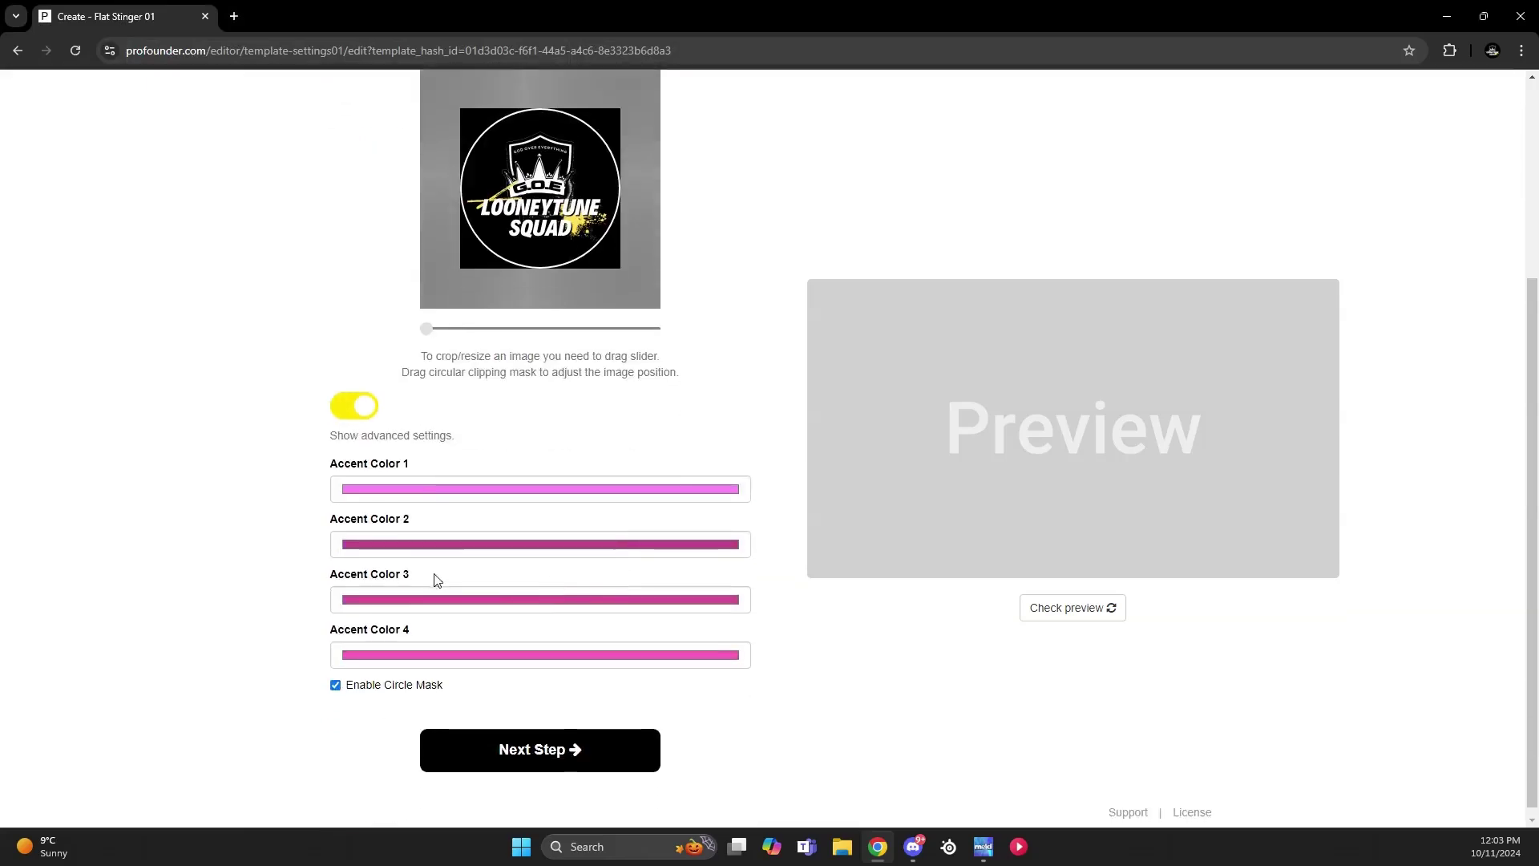
click(1066, 608)
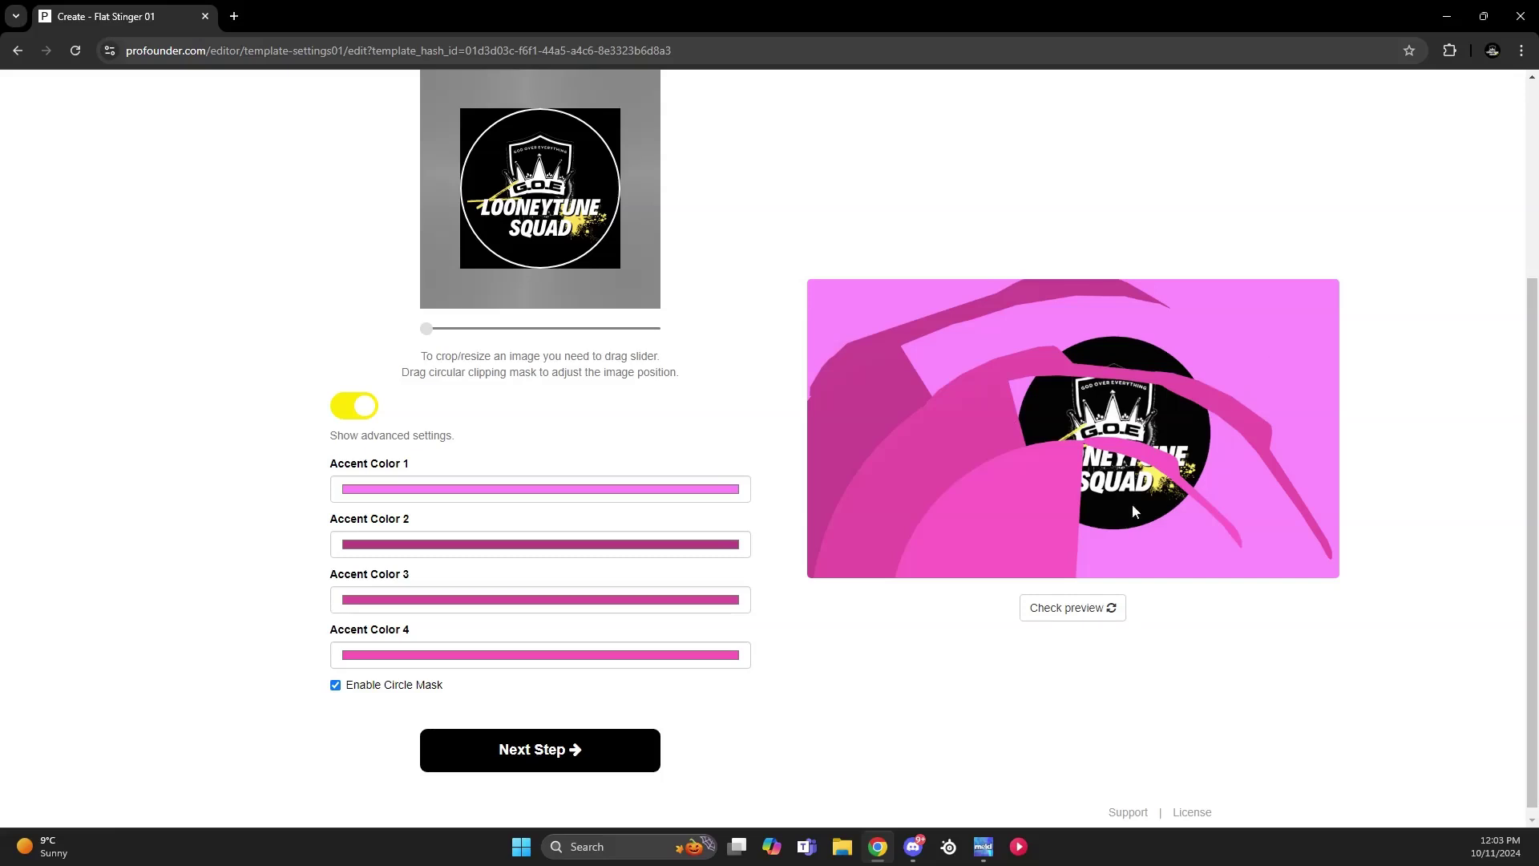
click(537, 751)
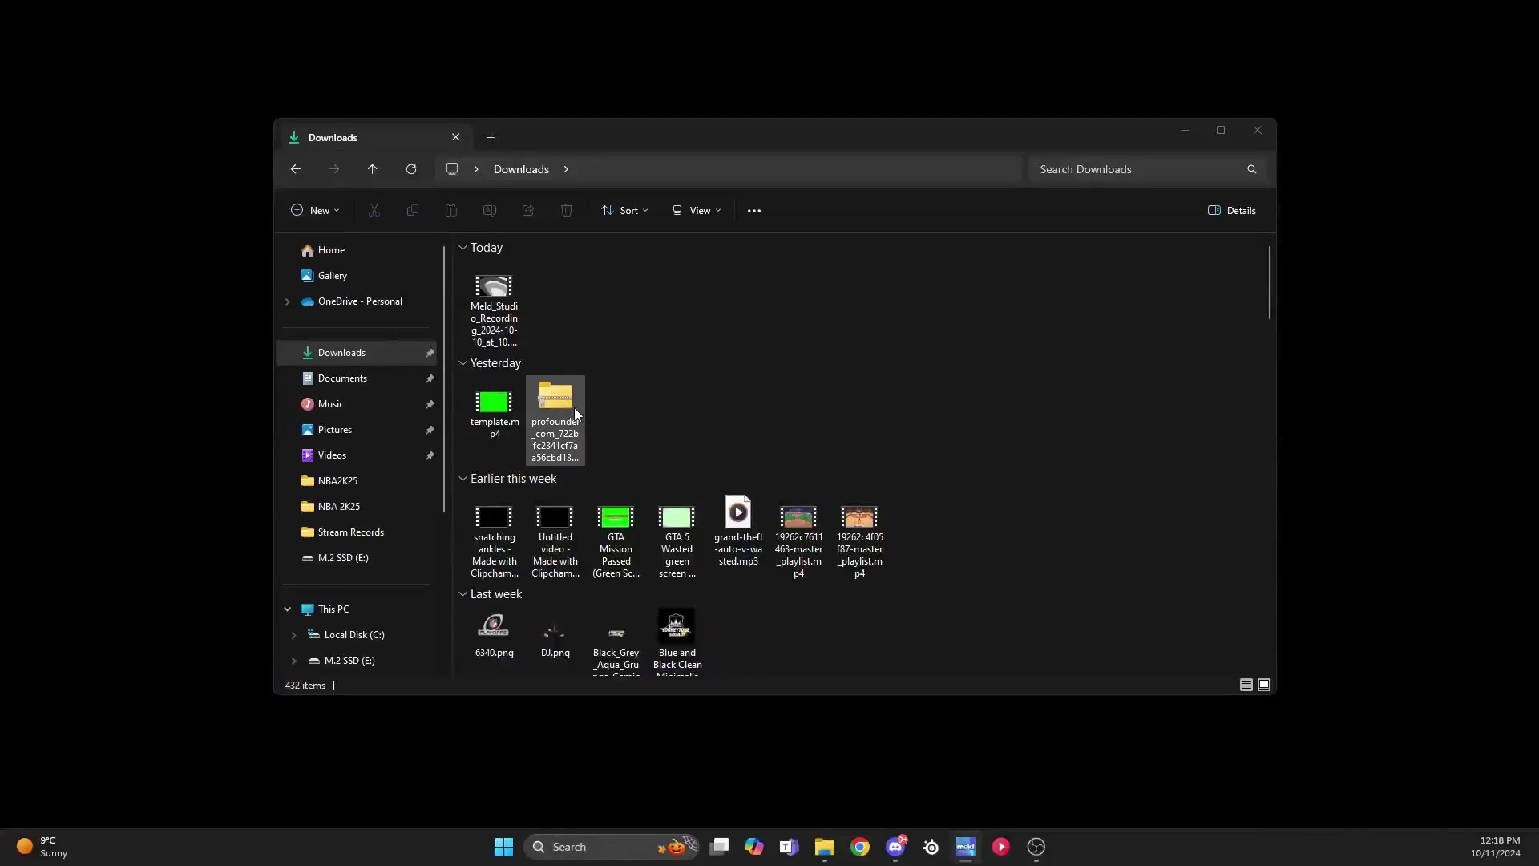
Open the downloaded profounder folder's Footage > MP4 green background folder holding template.mp4.
double_click(565, 408)
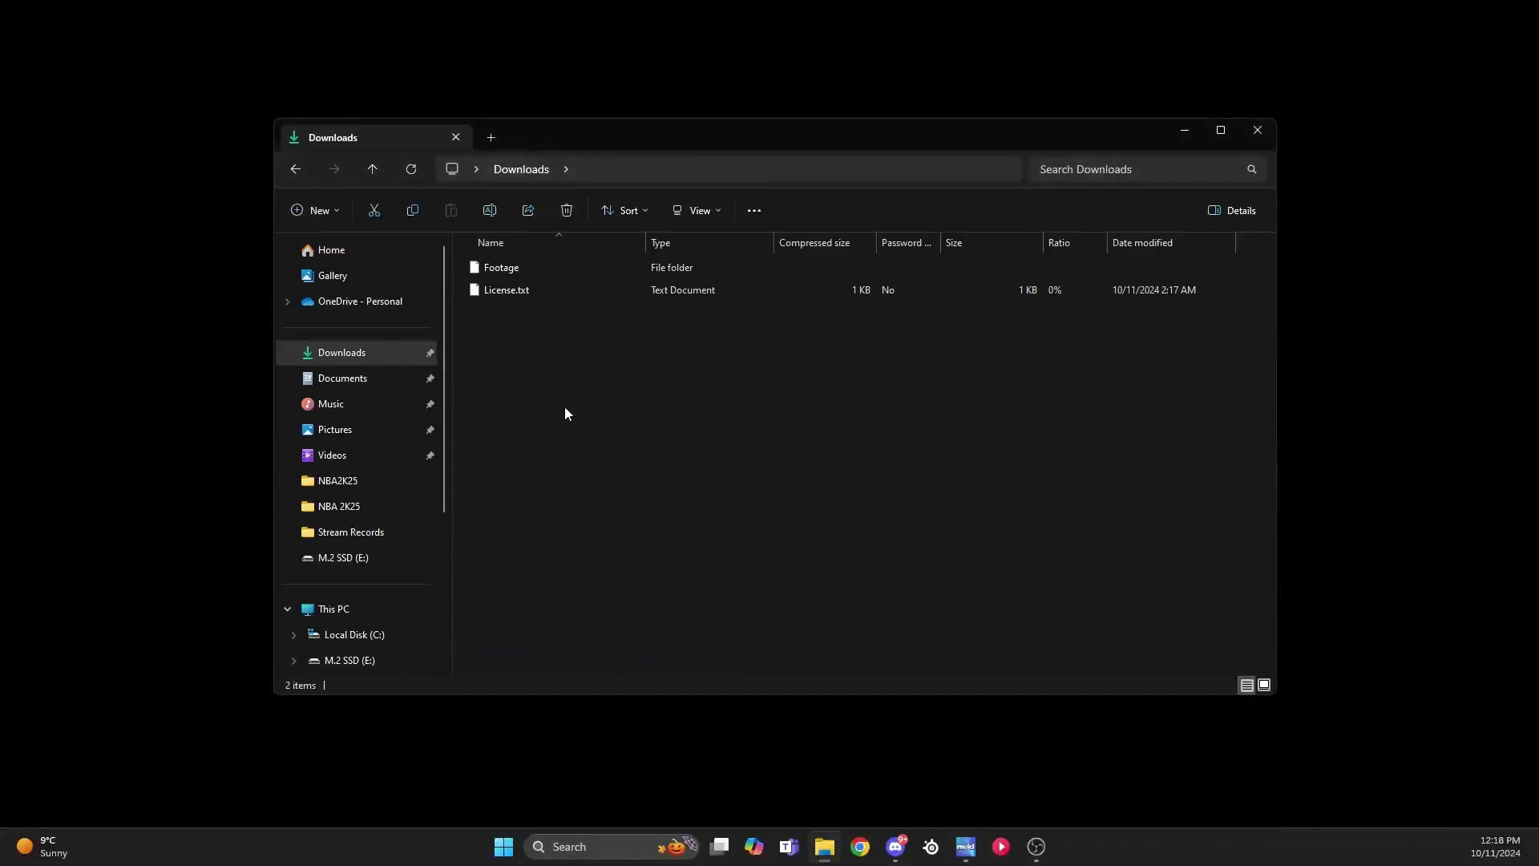
double_click(523, 270)
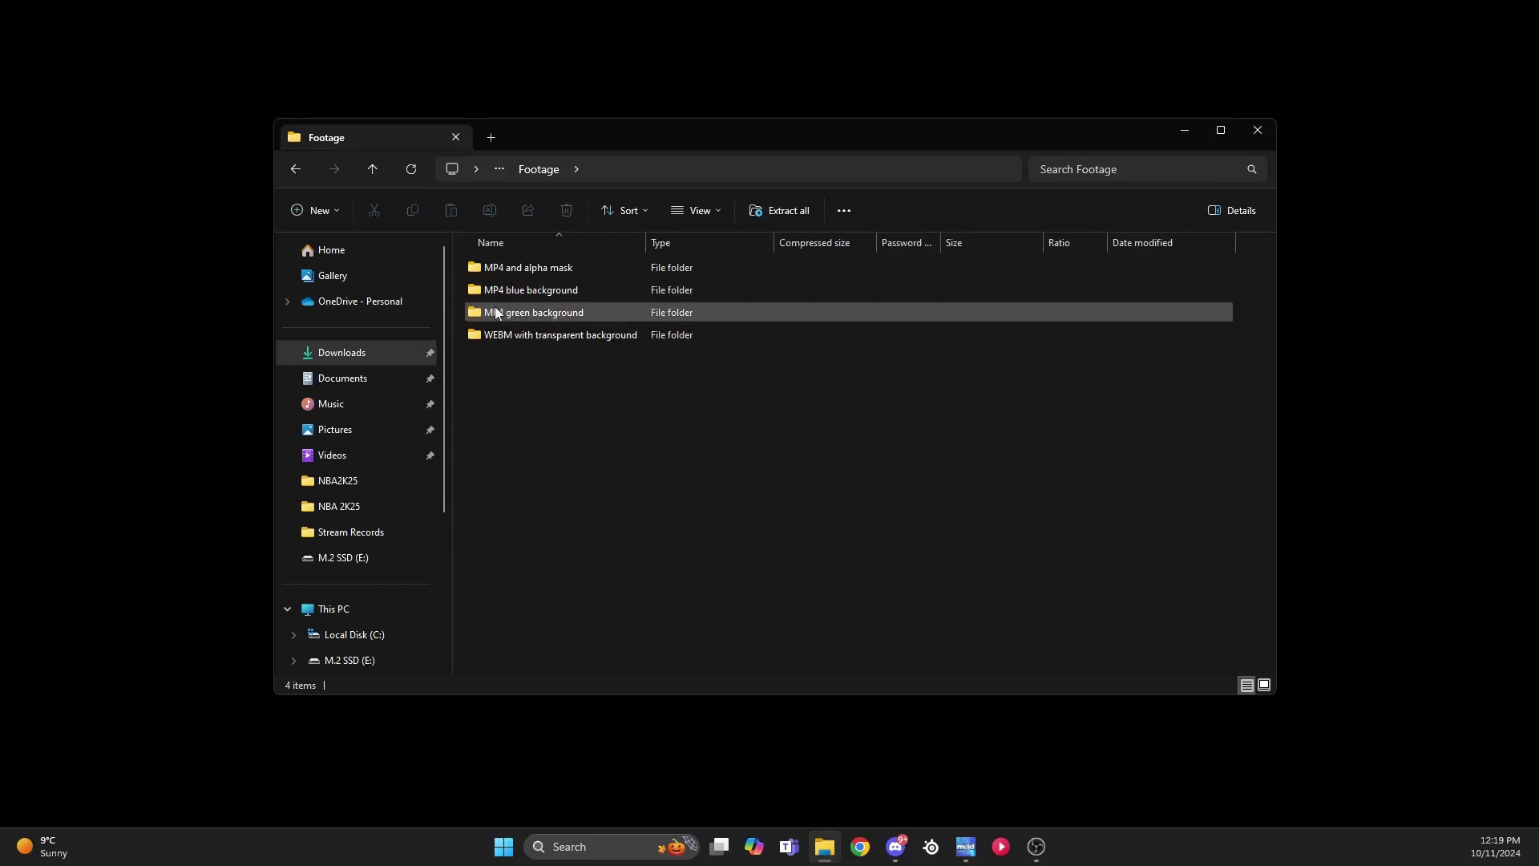
double_click(541, 311)
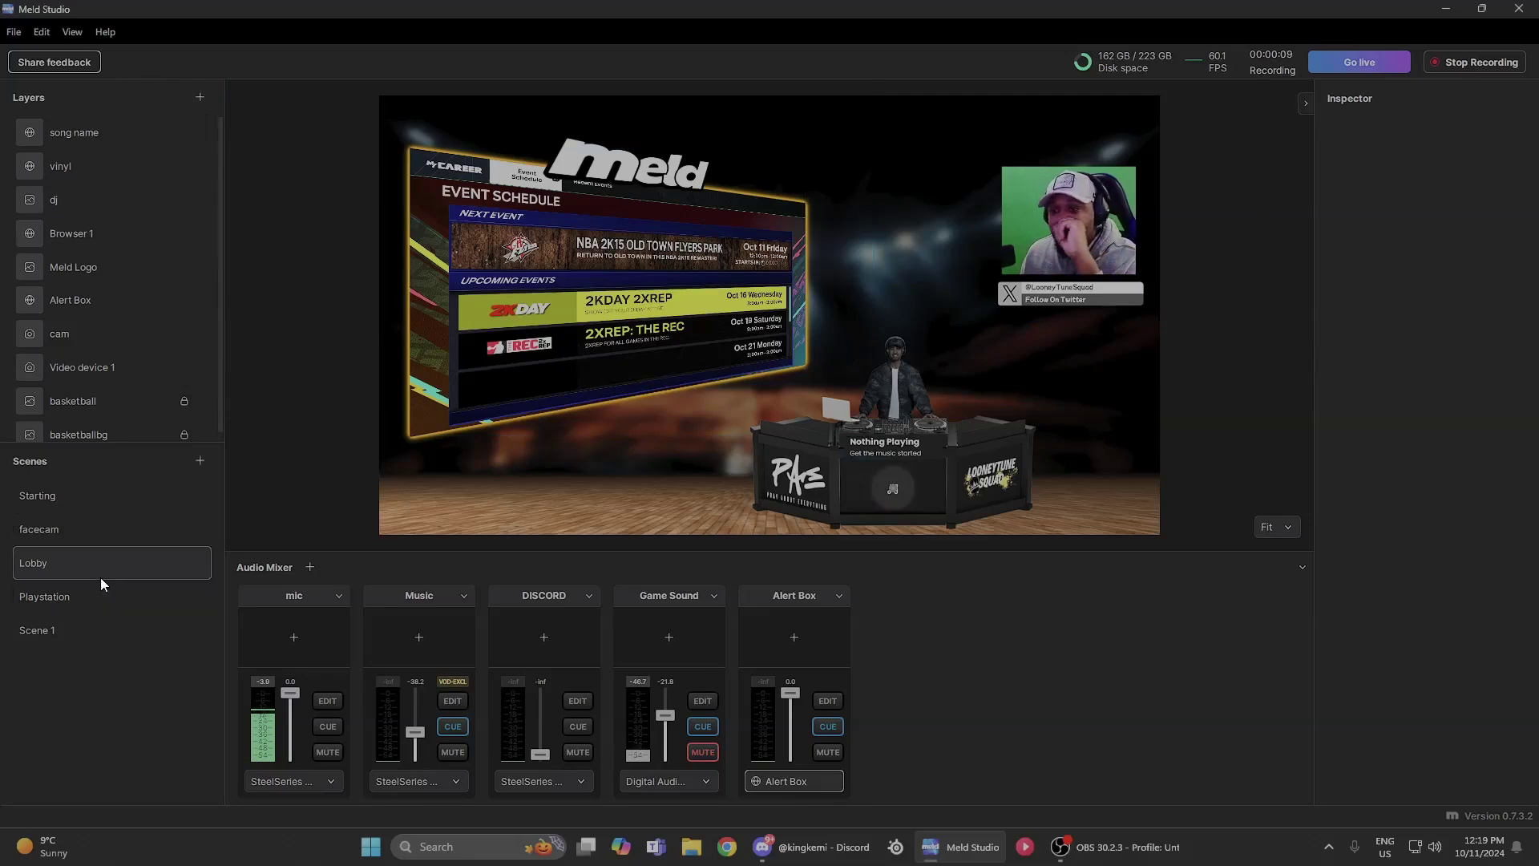
Add a Media source layer to the Lobby scene using template.mp4 from Downloads.
click(199, 97)
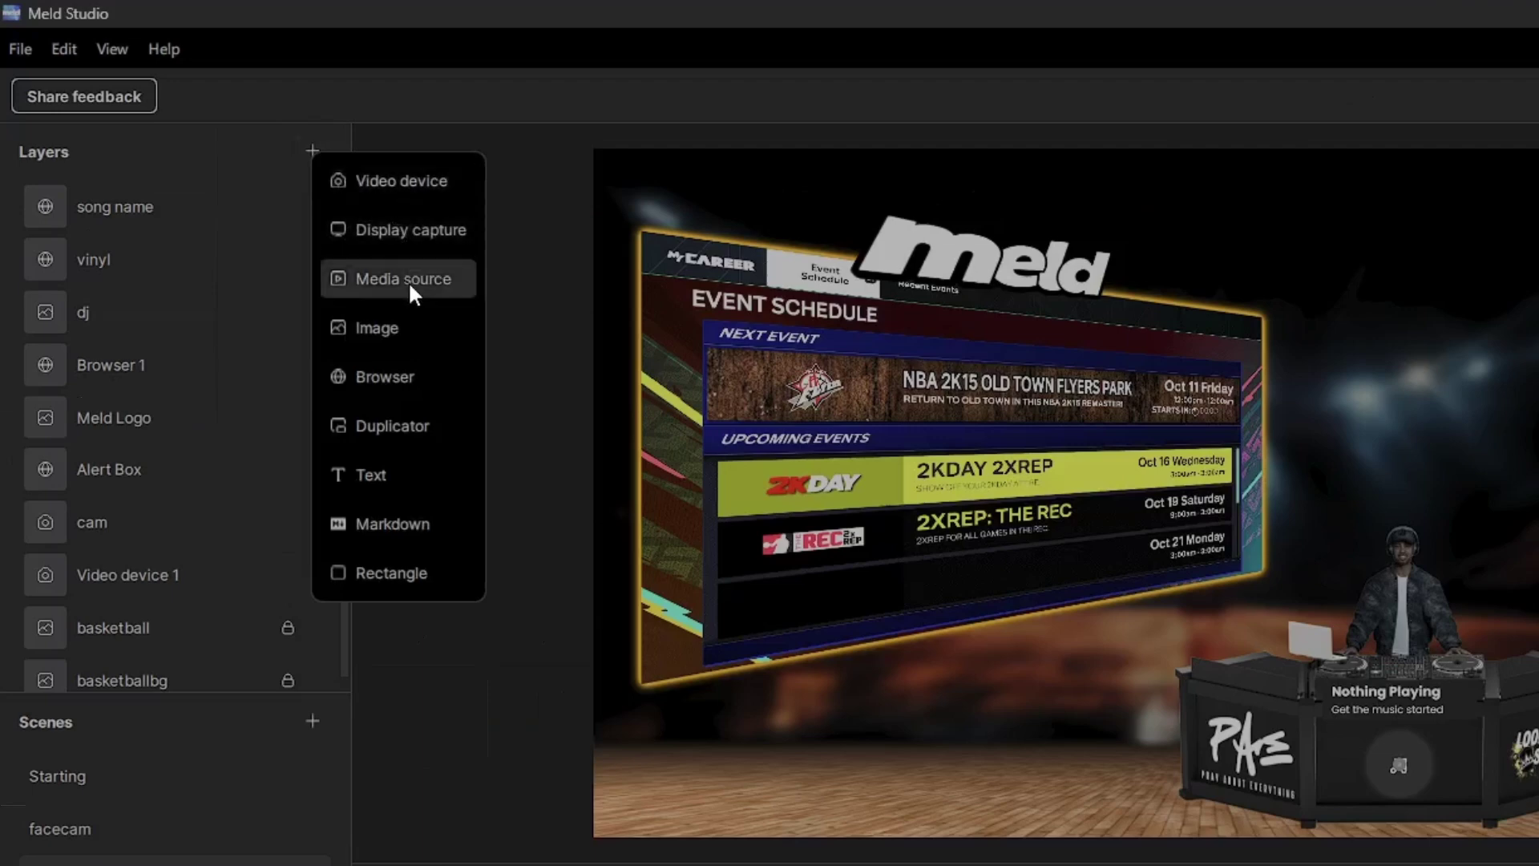
click(407, 280)
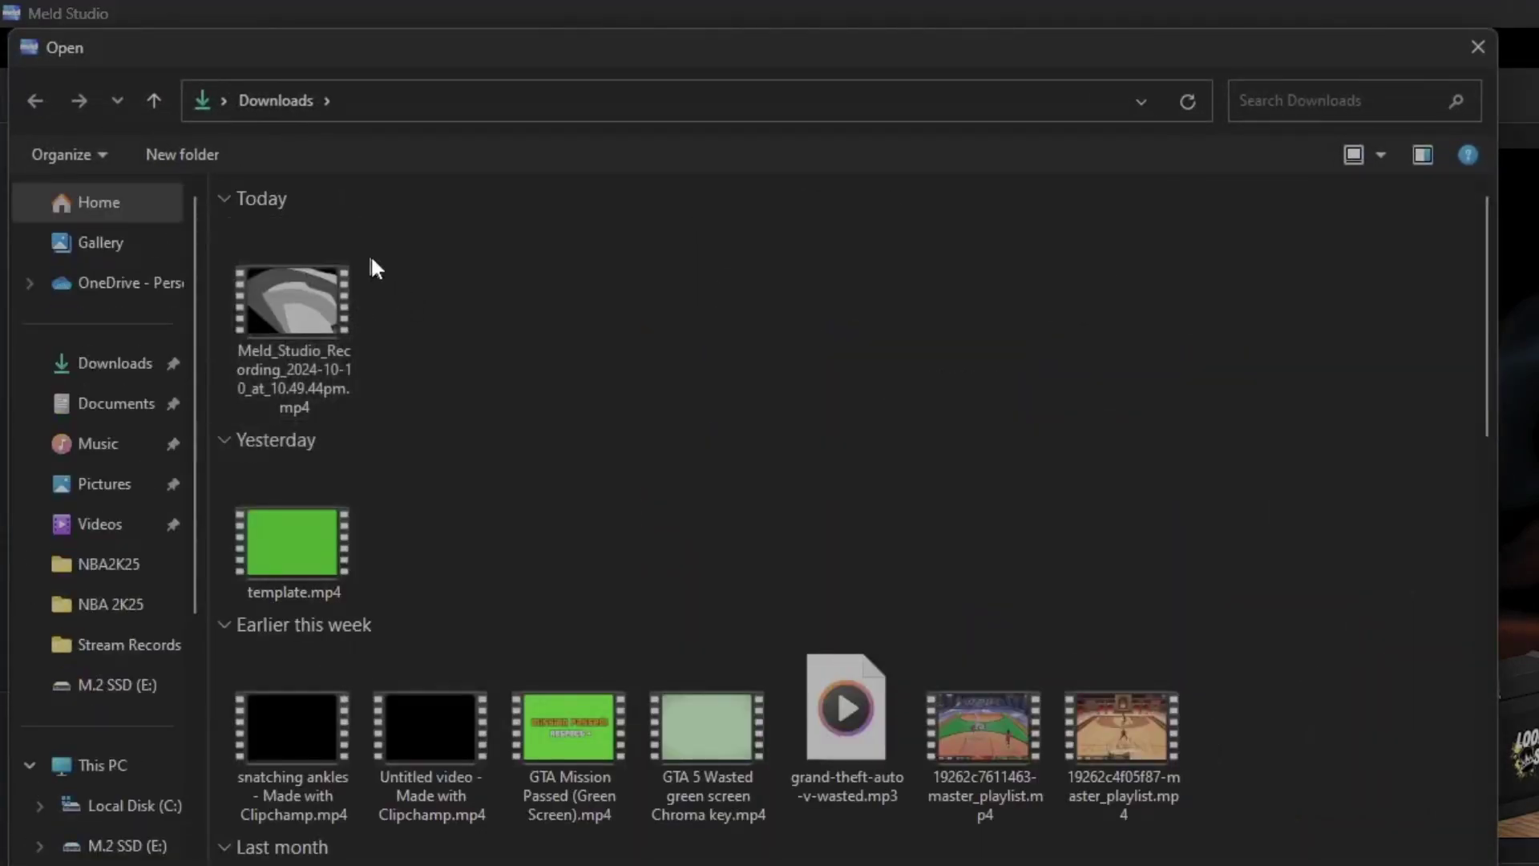
click(301, 555)
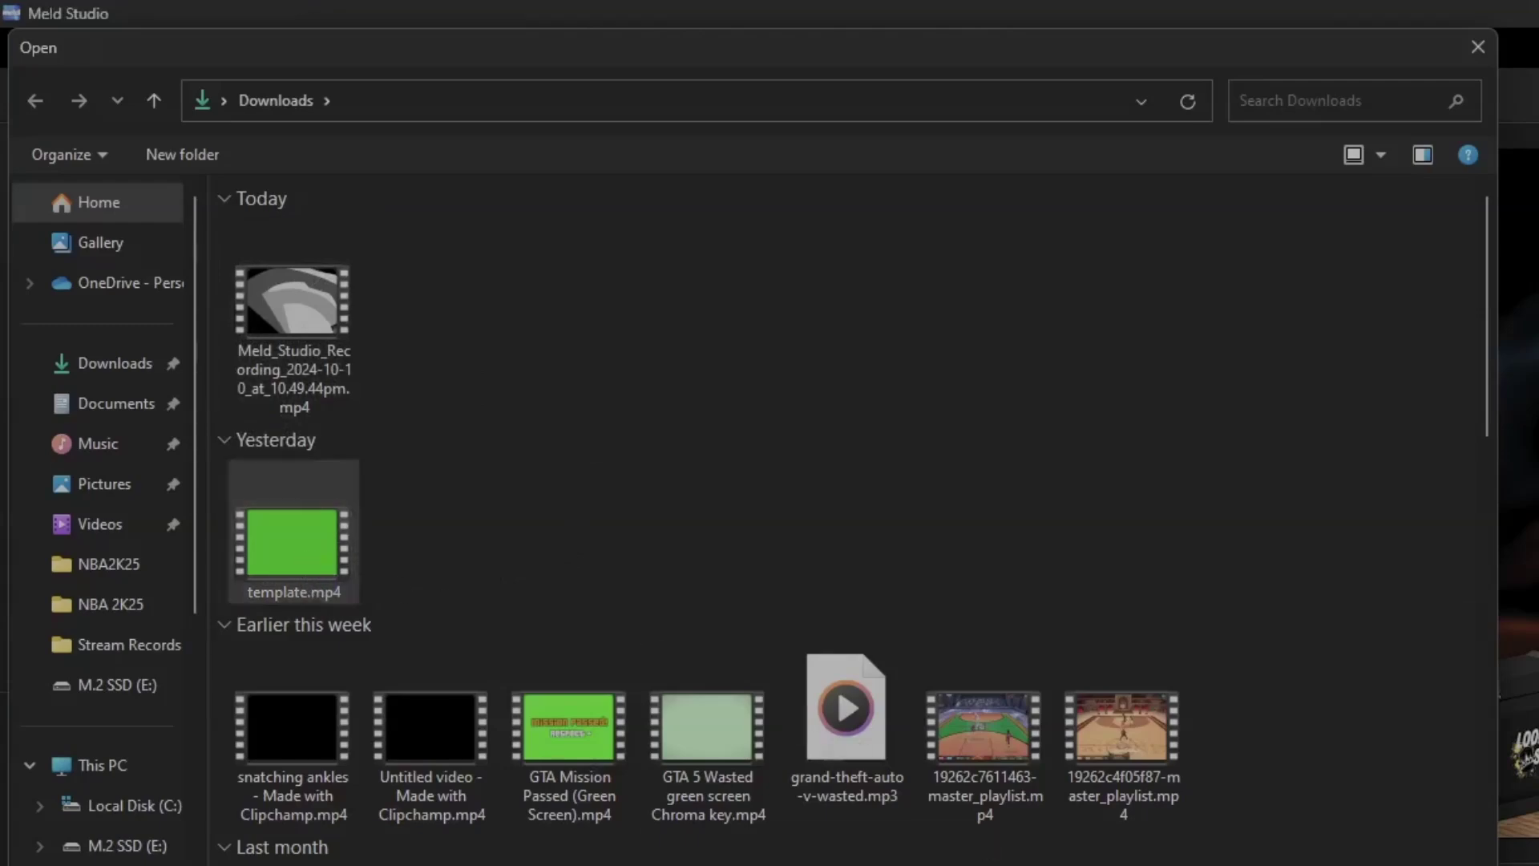
key(Return)
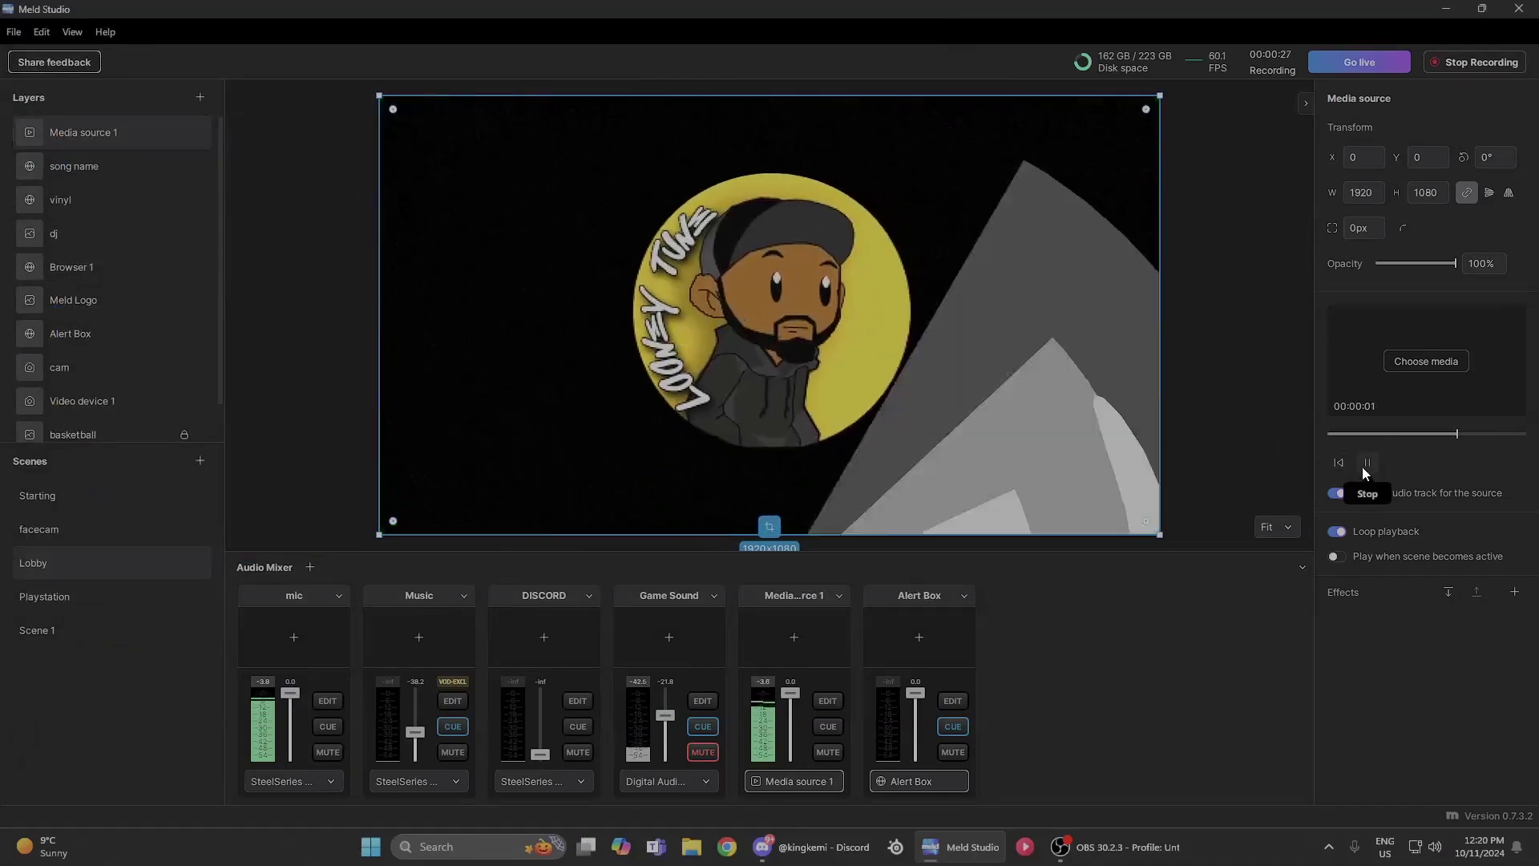
Restart Media source 1 playback, then switch off its audio track and loop playback.
click(1363, 467)
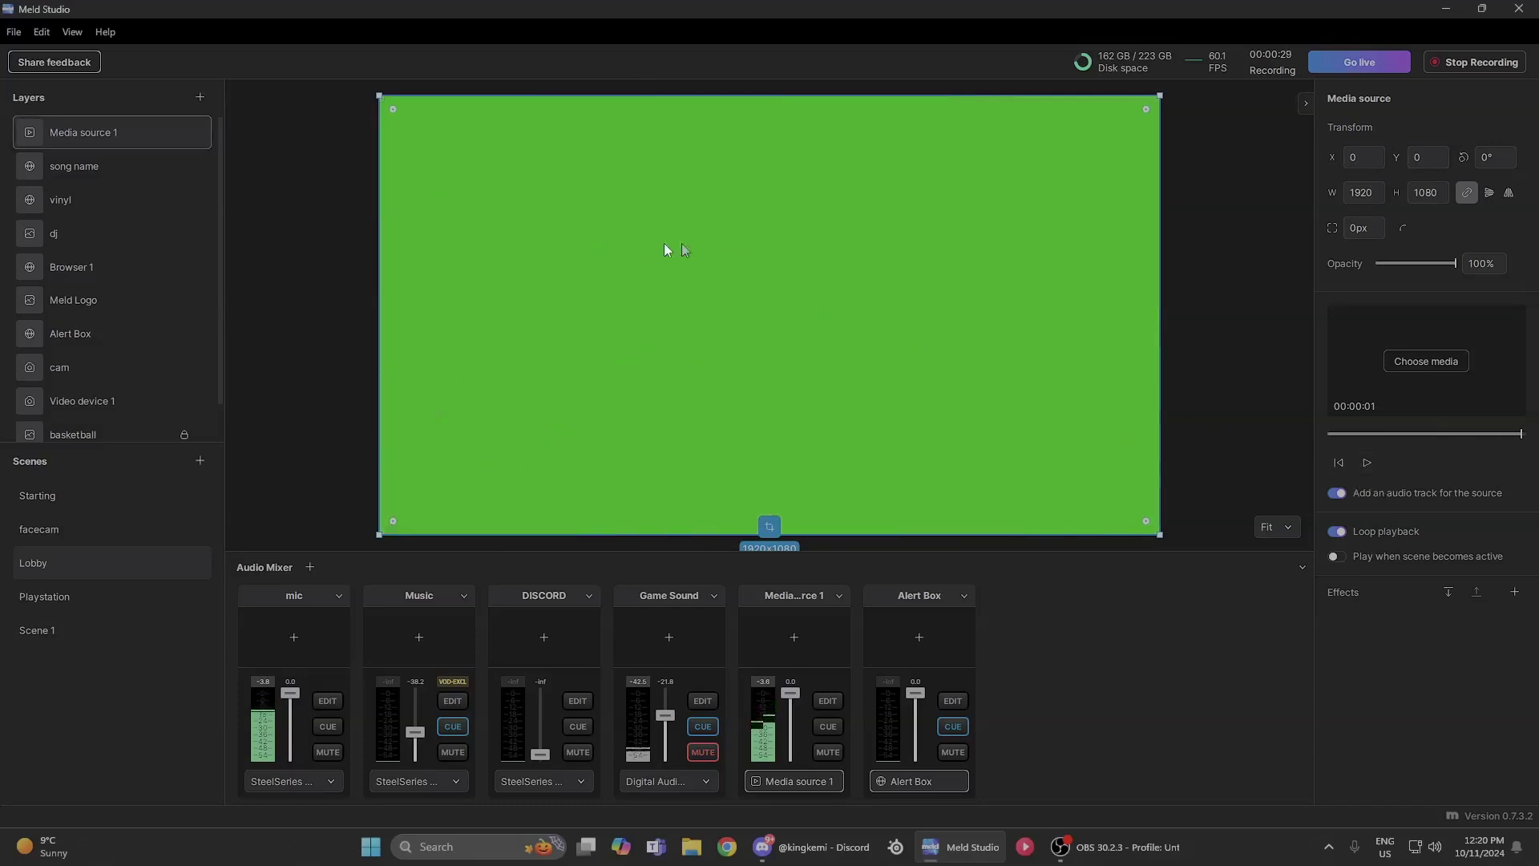
click(1365, 463)
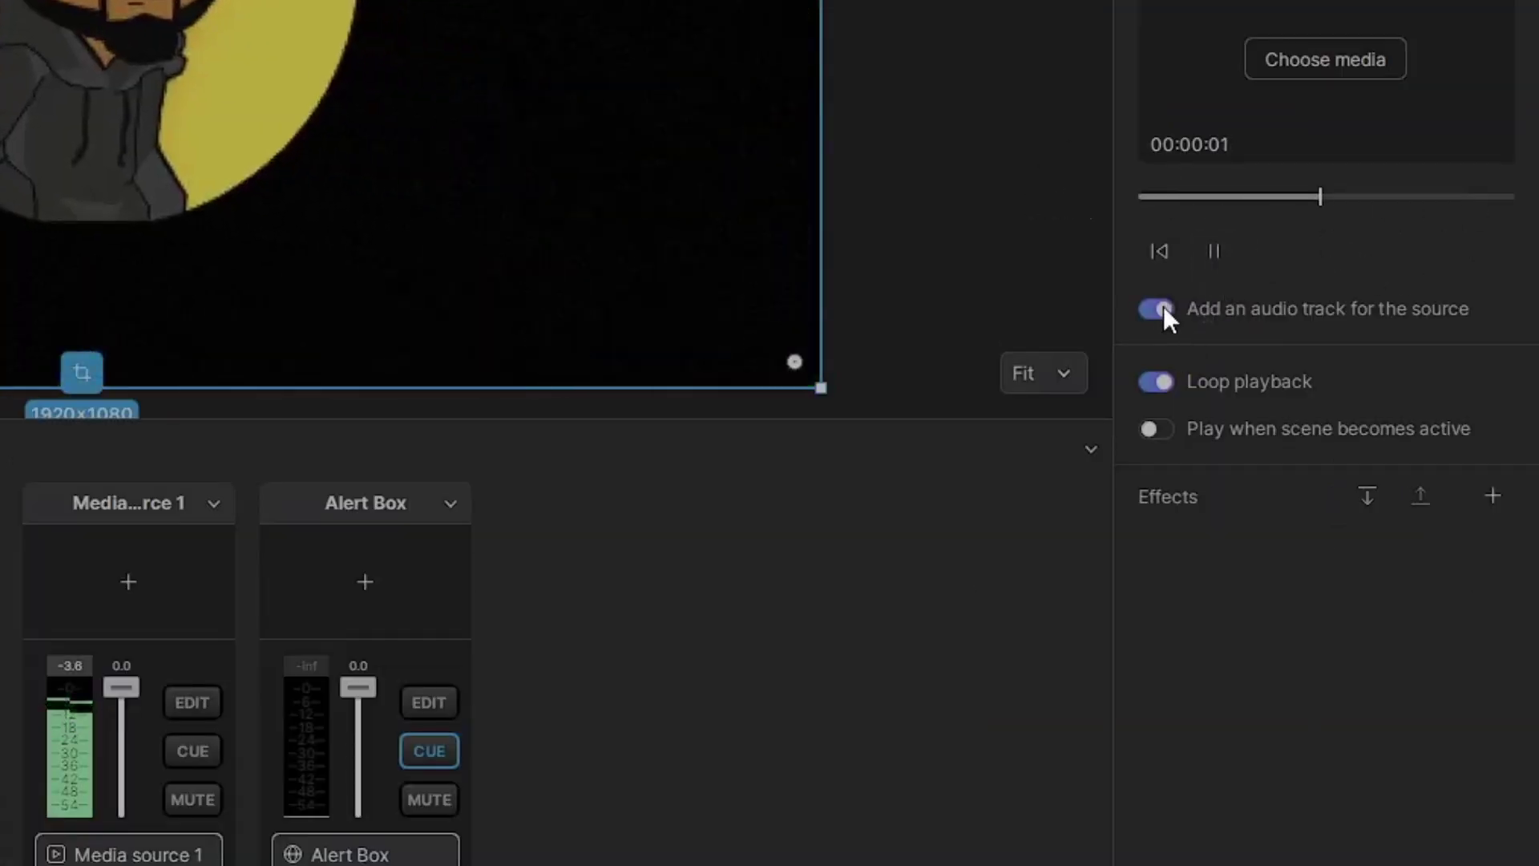
click(1163, 309)
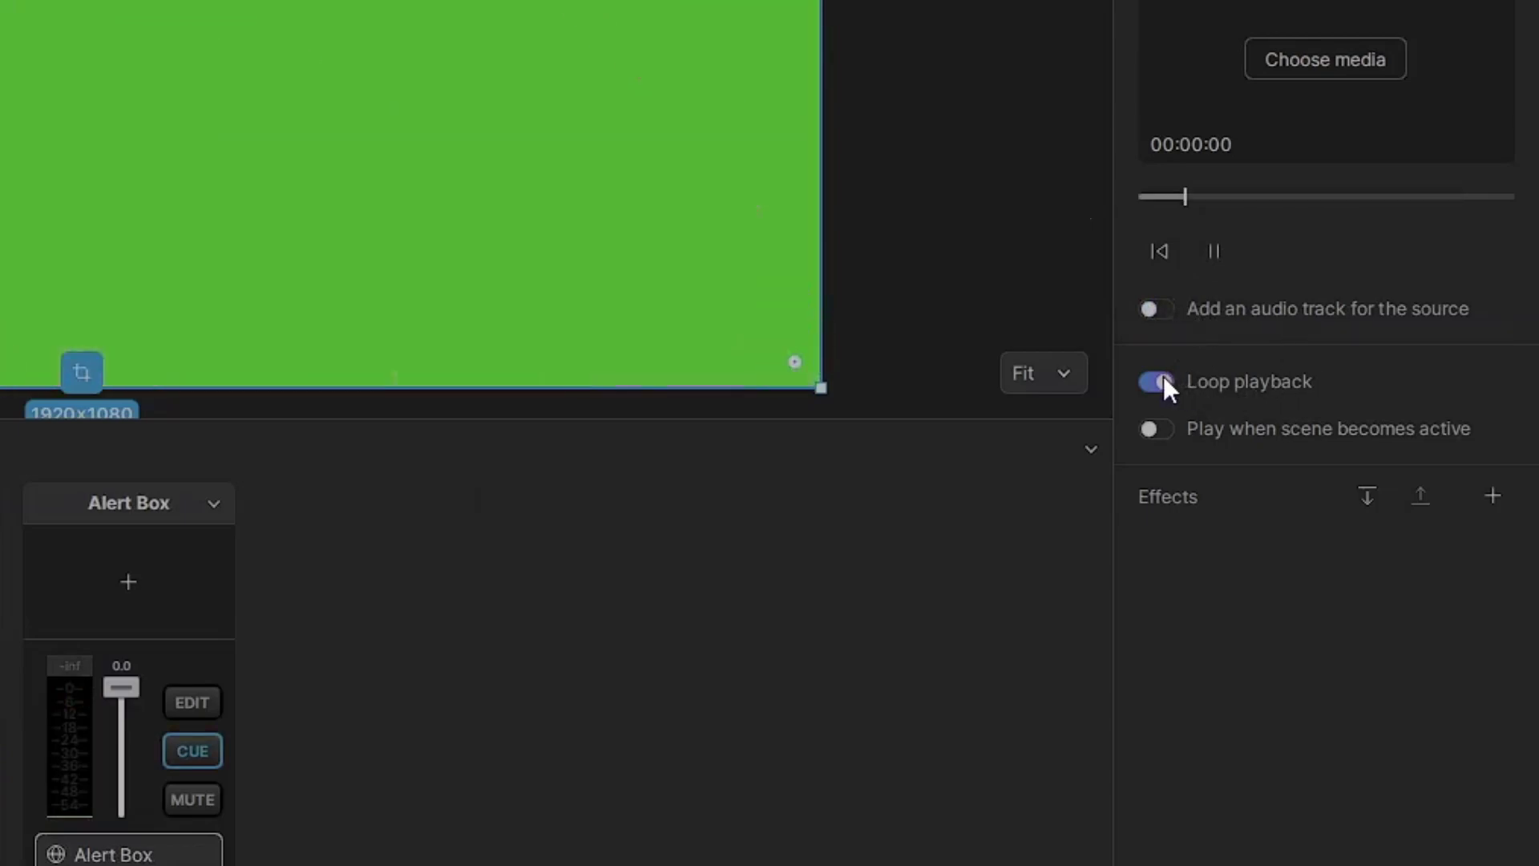
click(1162, 376)
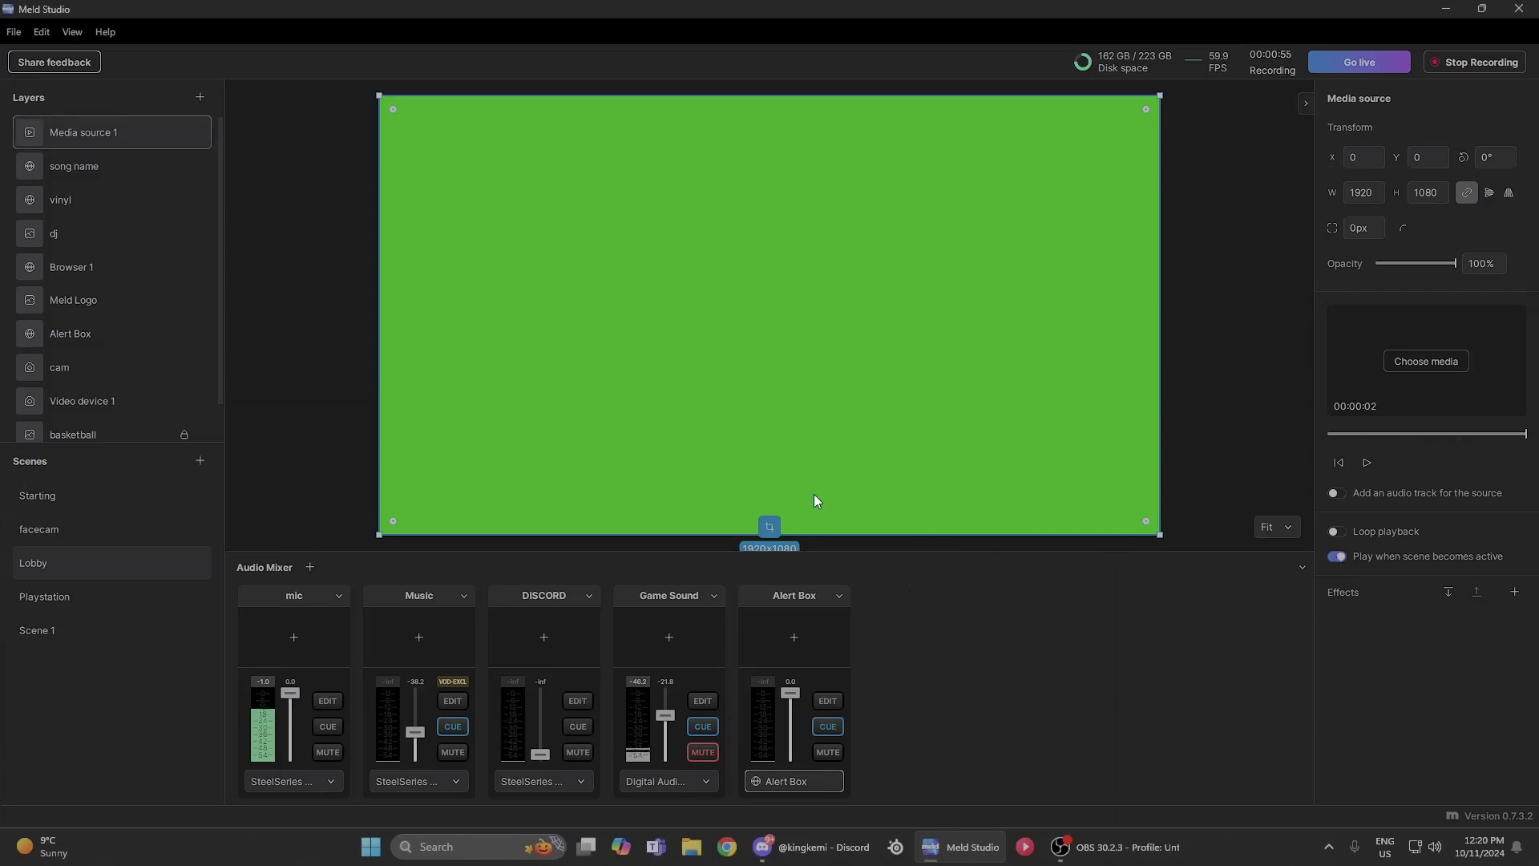
Add a Chroma Key effect to Media source 1, then test by switching to Playstation and back to Lobby.
click(1514, 592)
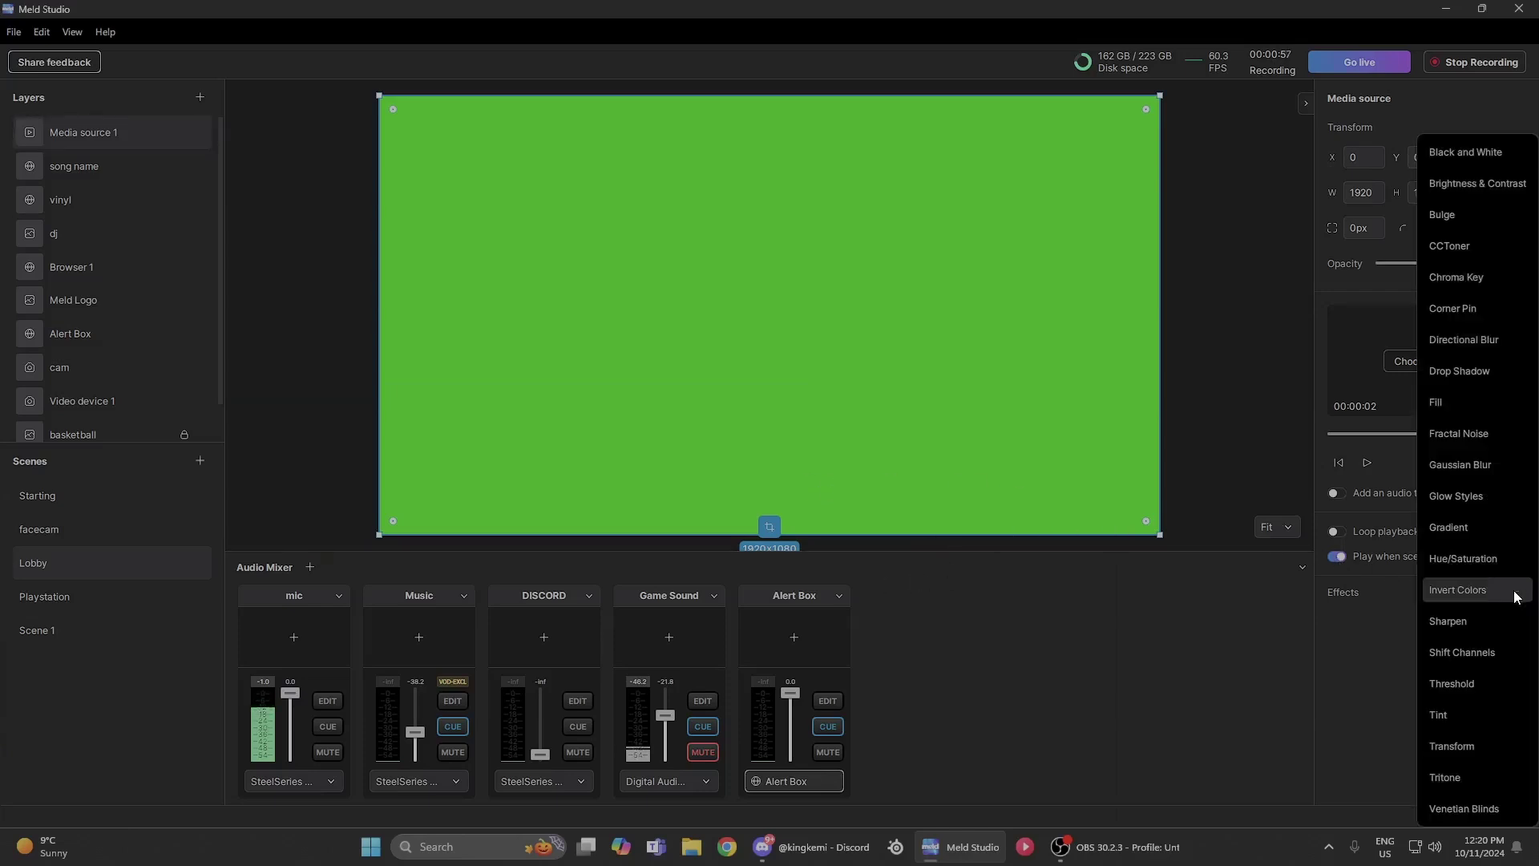
click(1468, 277)
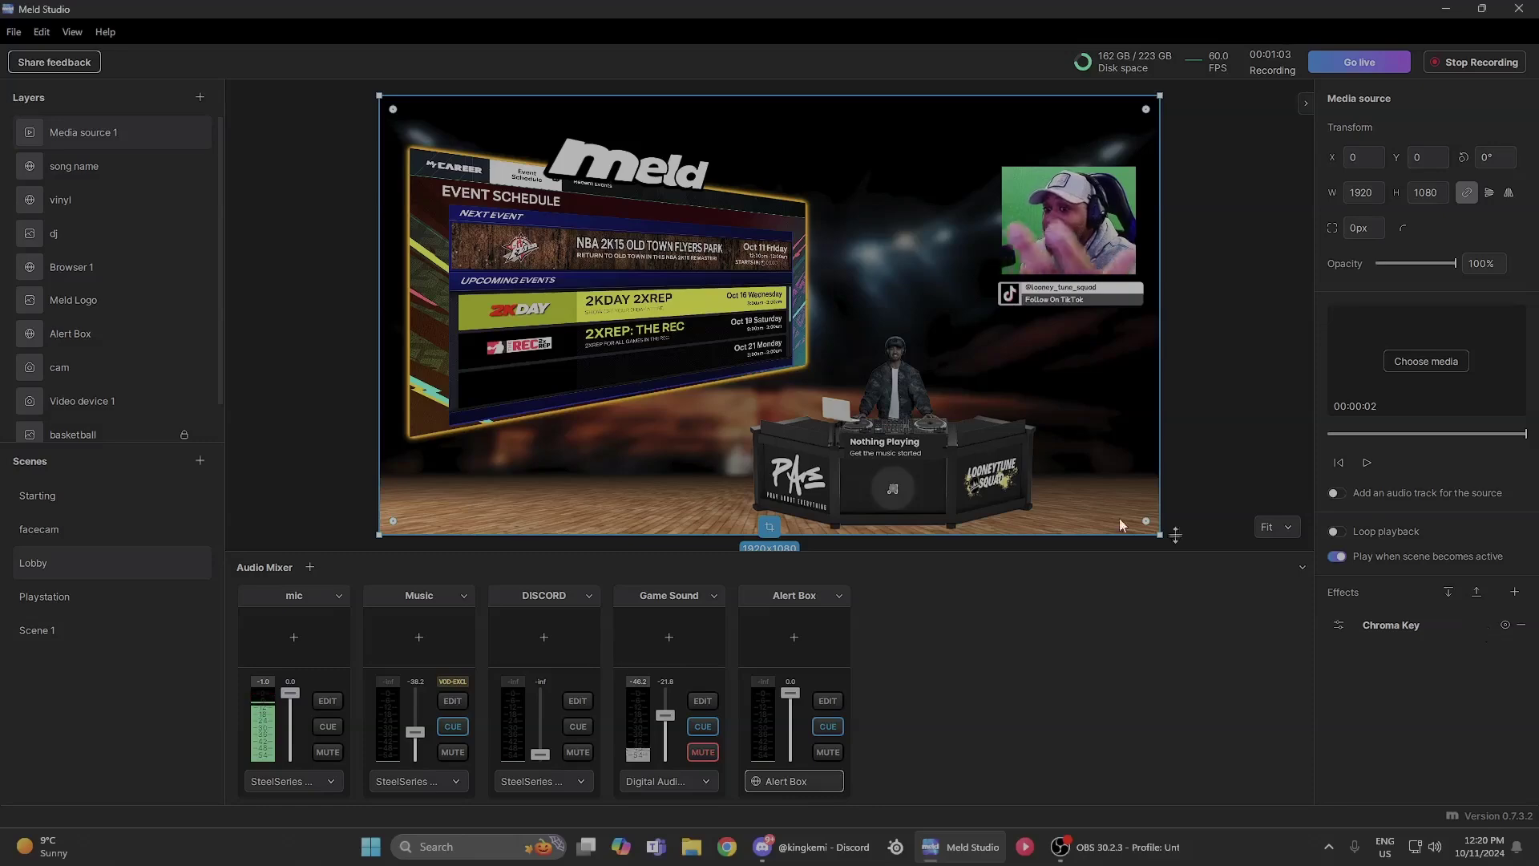
click(41, 596)
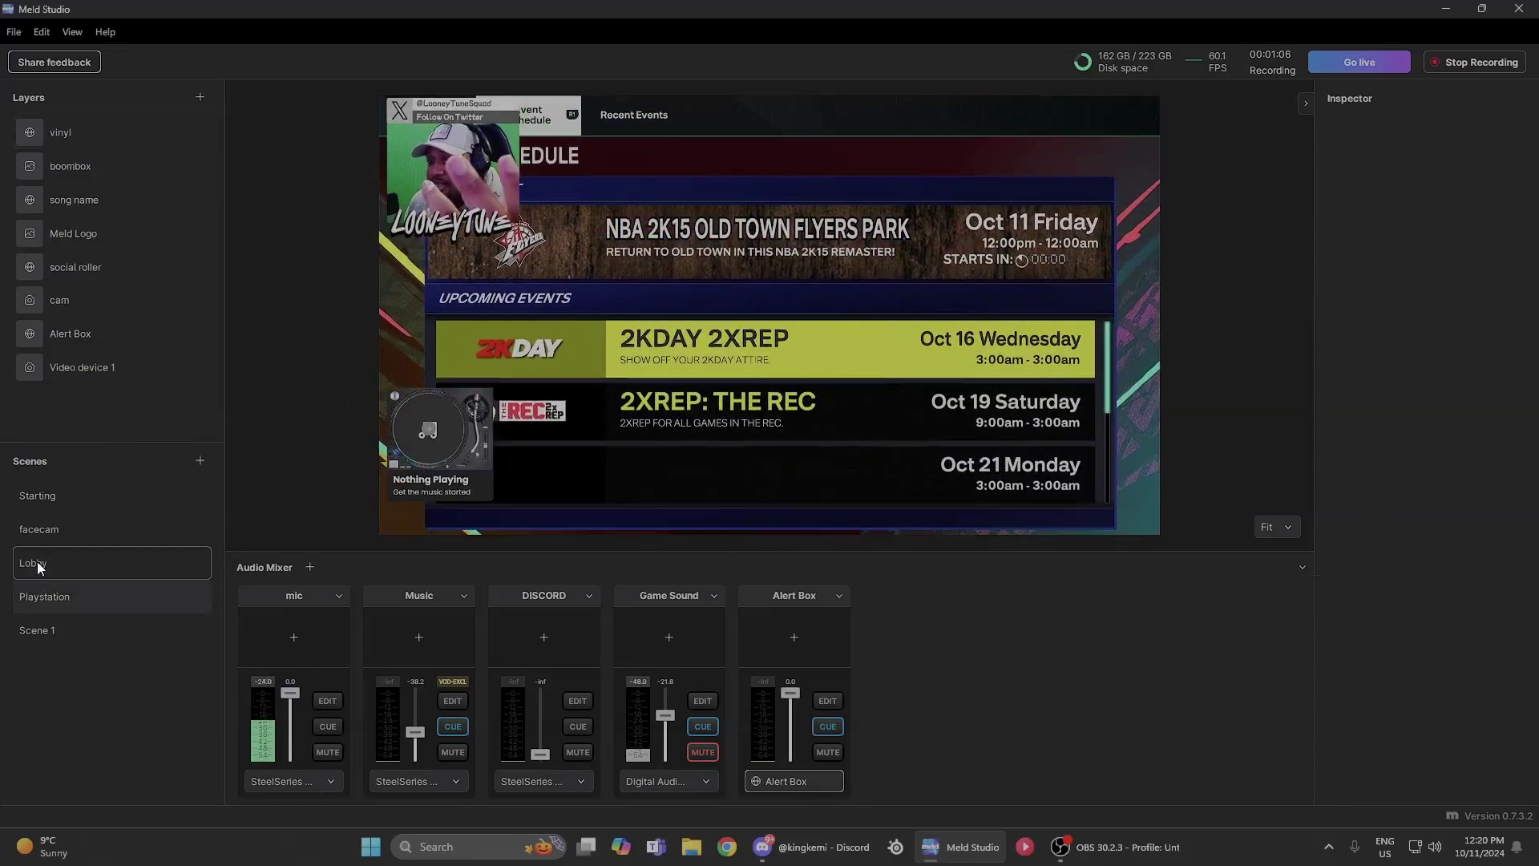
click(37, 561)
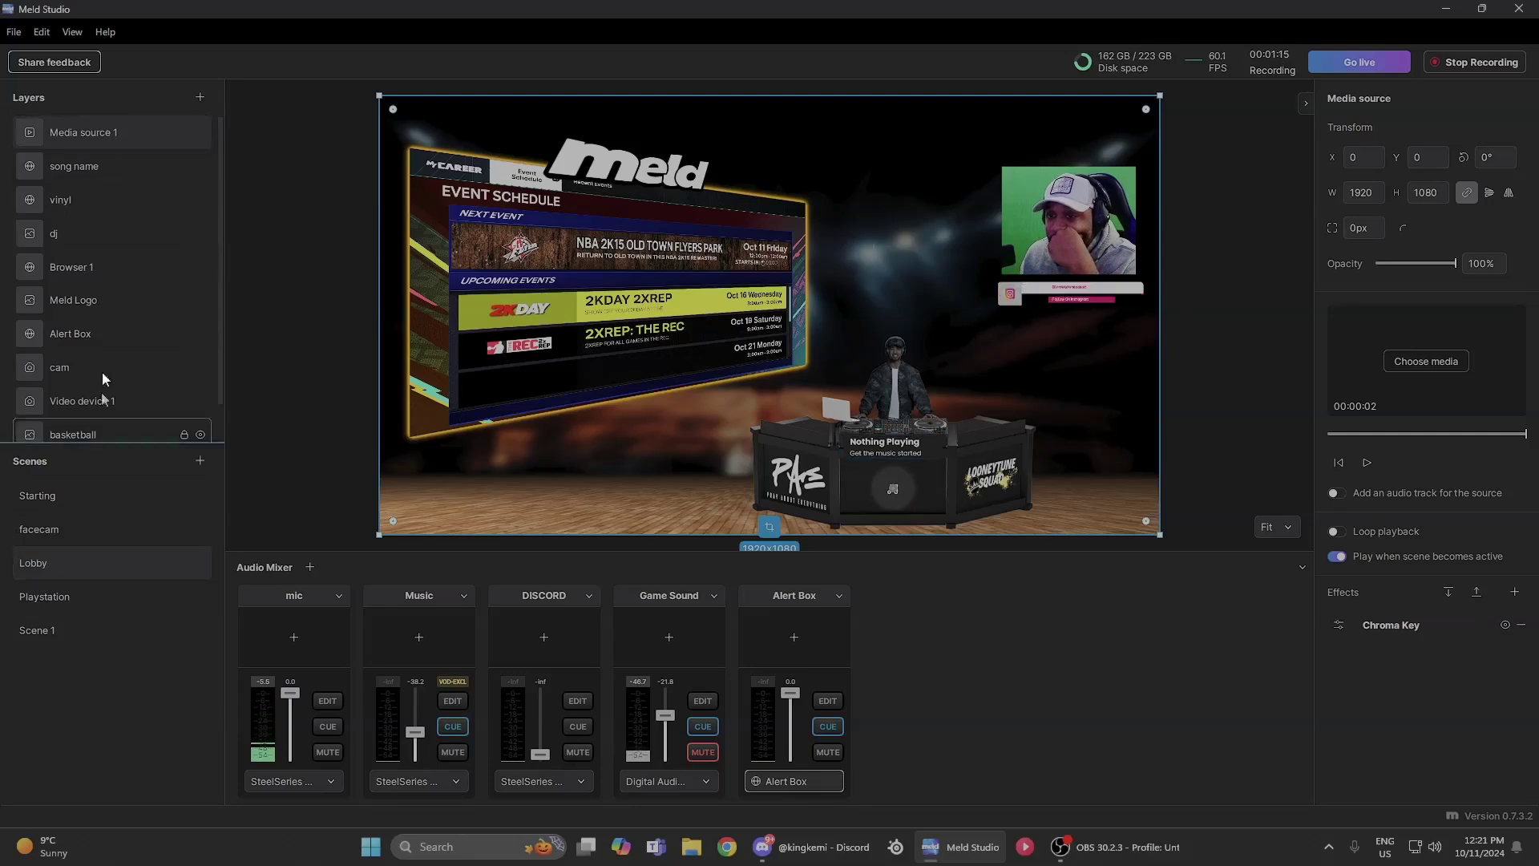
Copy Media source 1 from Lobby and paste it into the Playstation scene's layers.
right_click(110, 141)
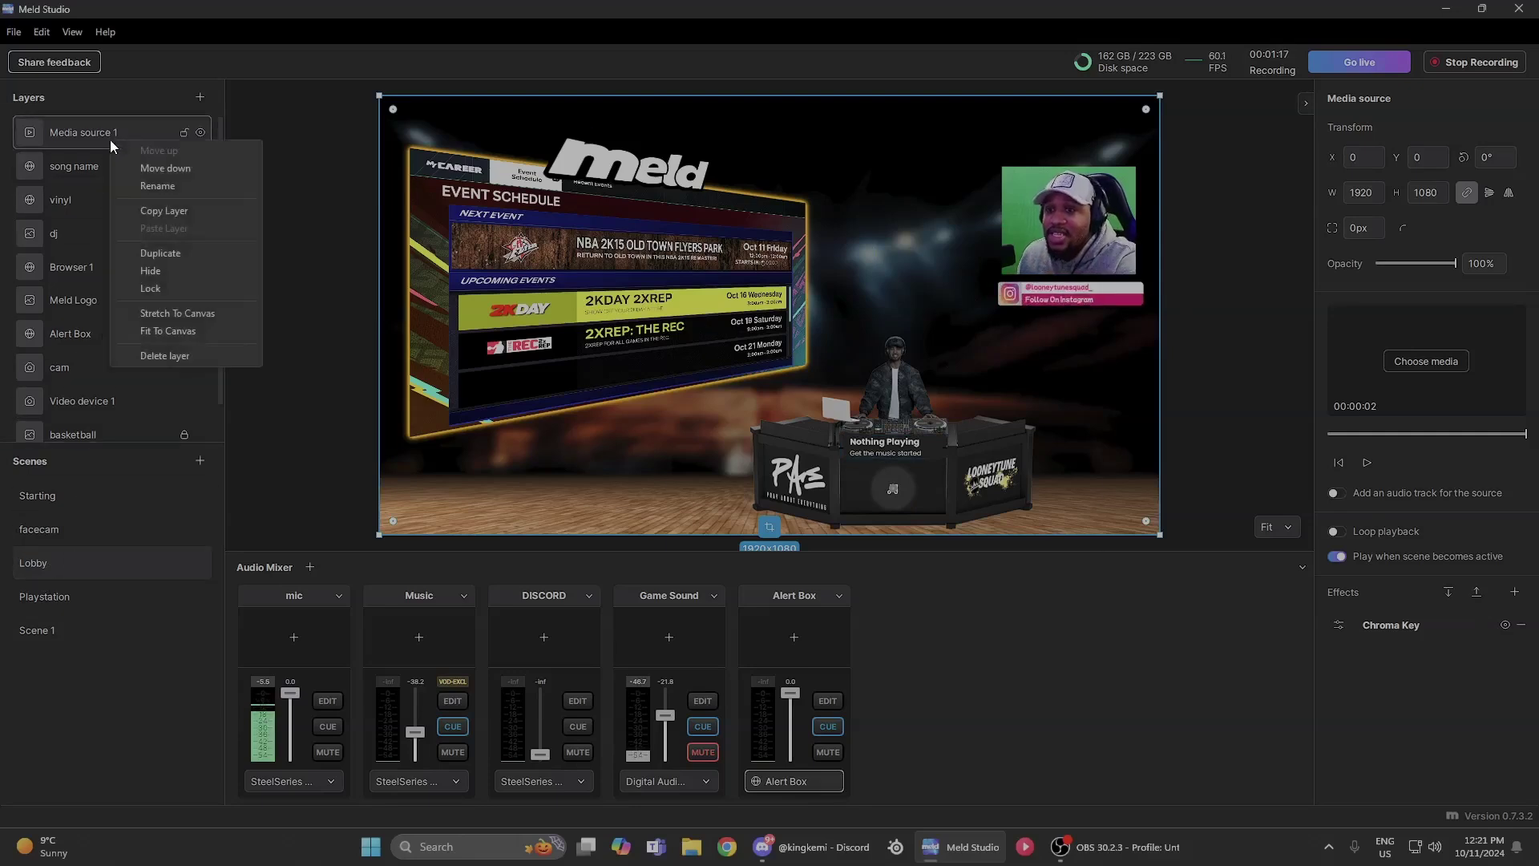
click(160, 210)
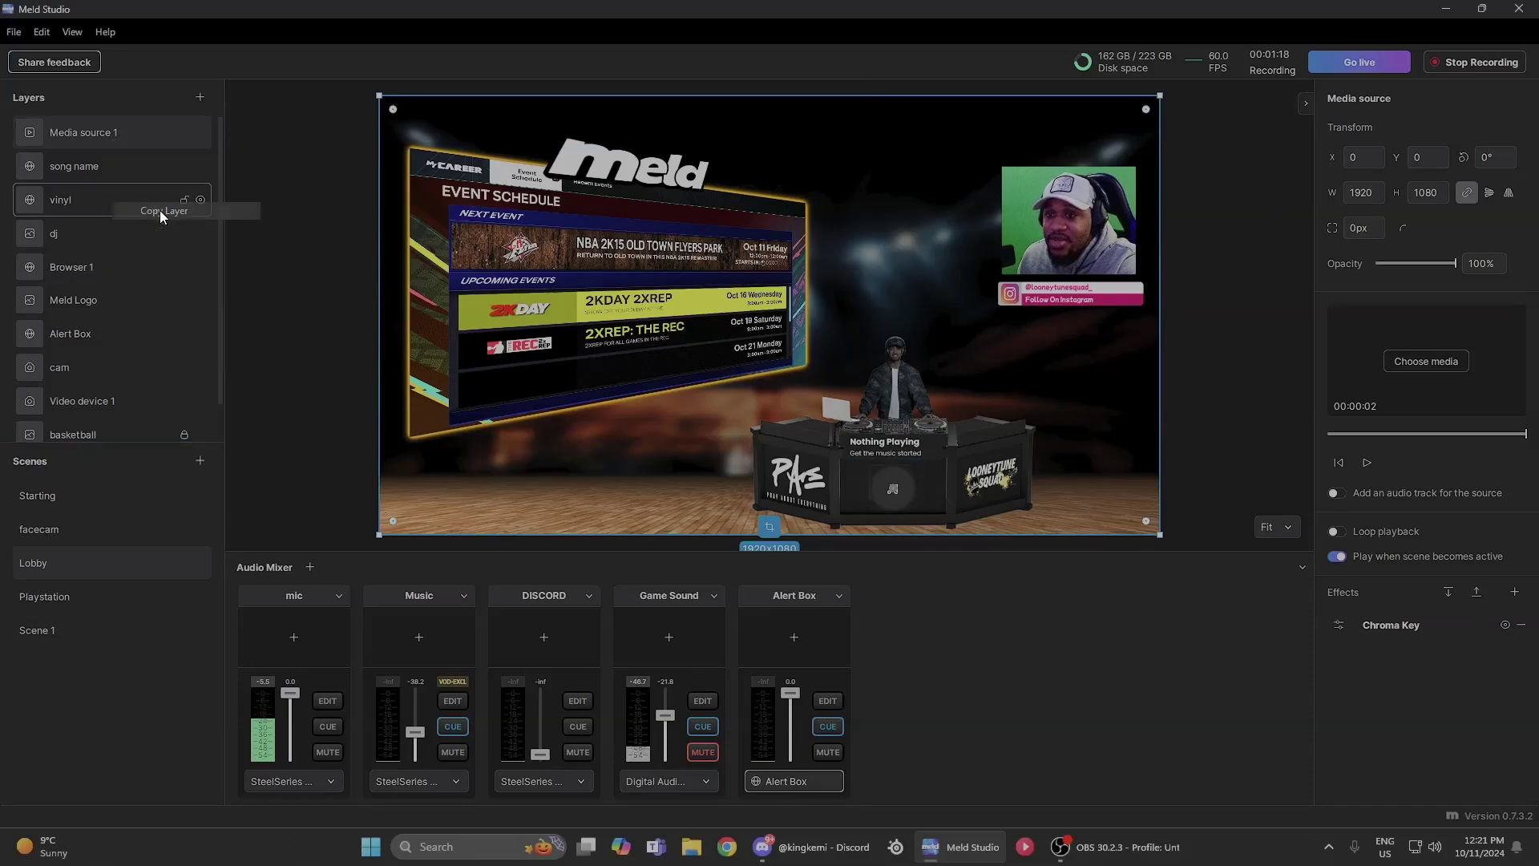
click(67, 596)
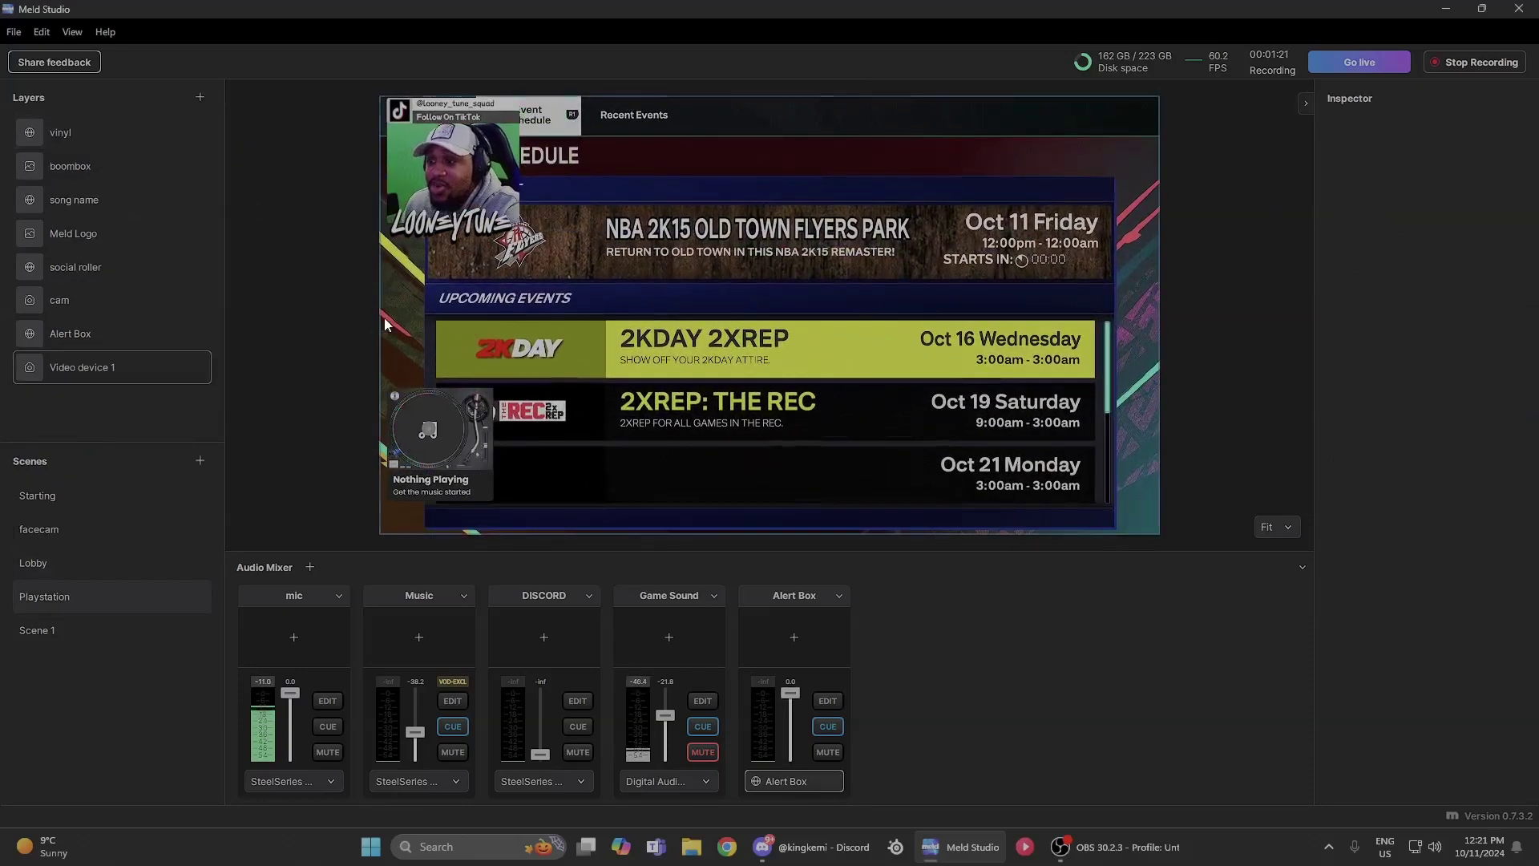
right_click(148, 403)
click(170, 410)
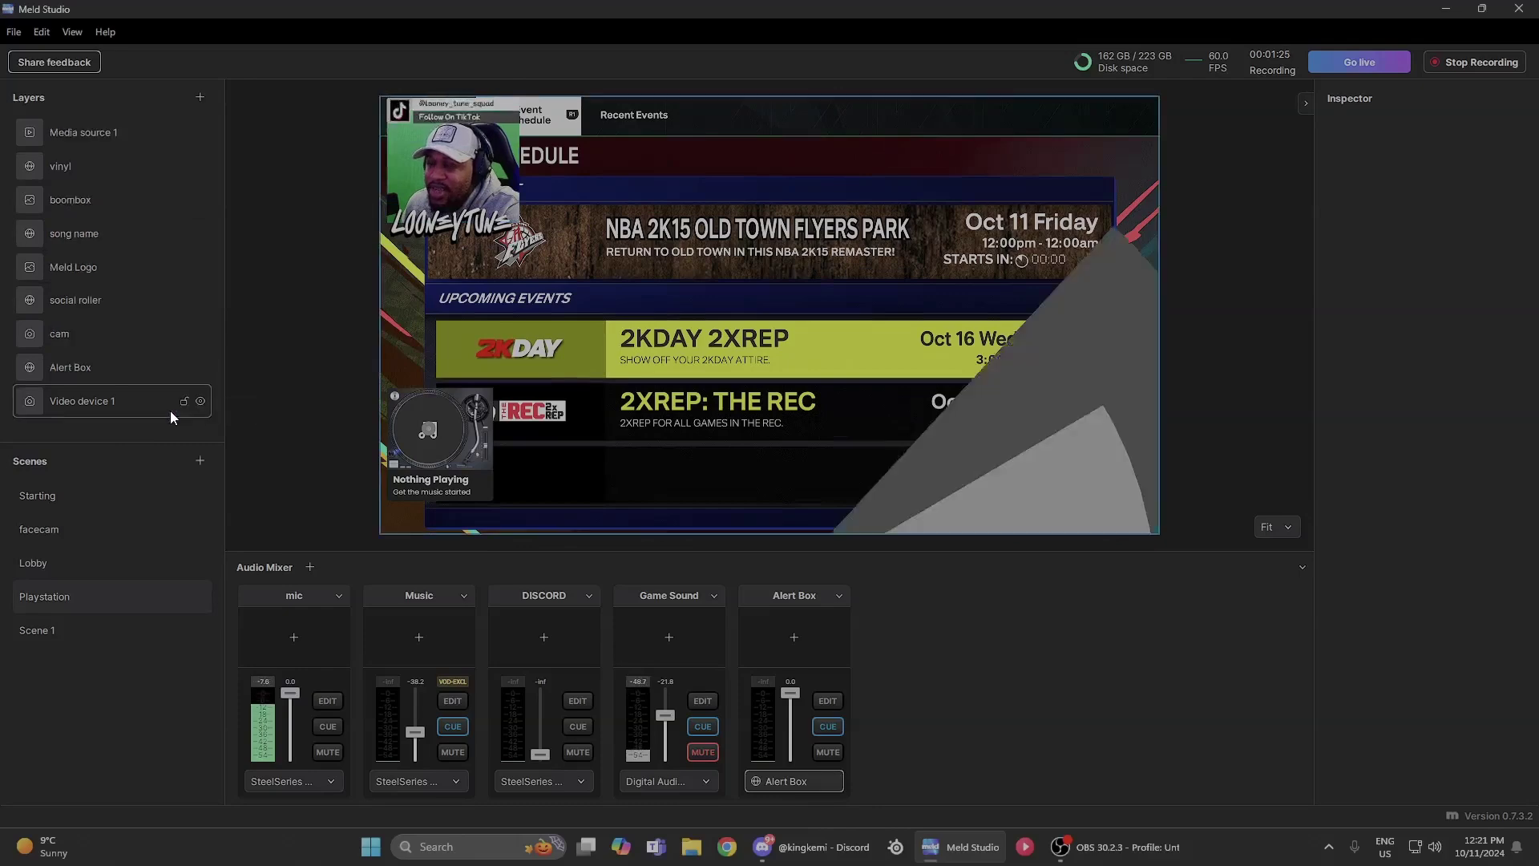
drag(104, 406, 127, 138)
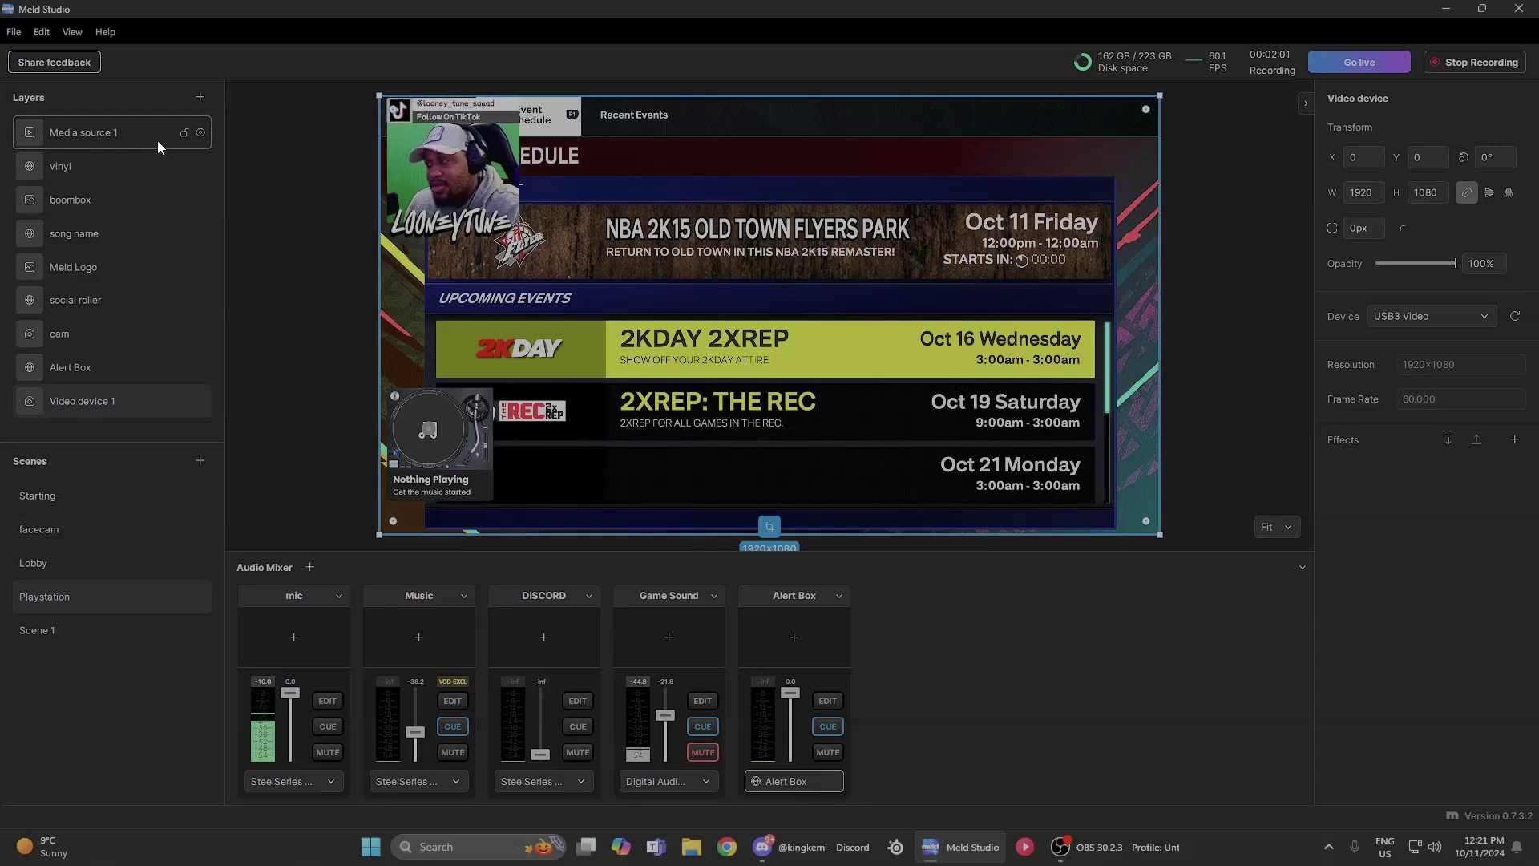
click(125, 130)
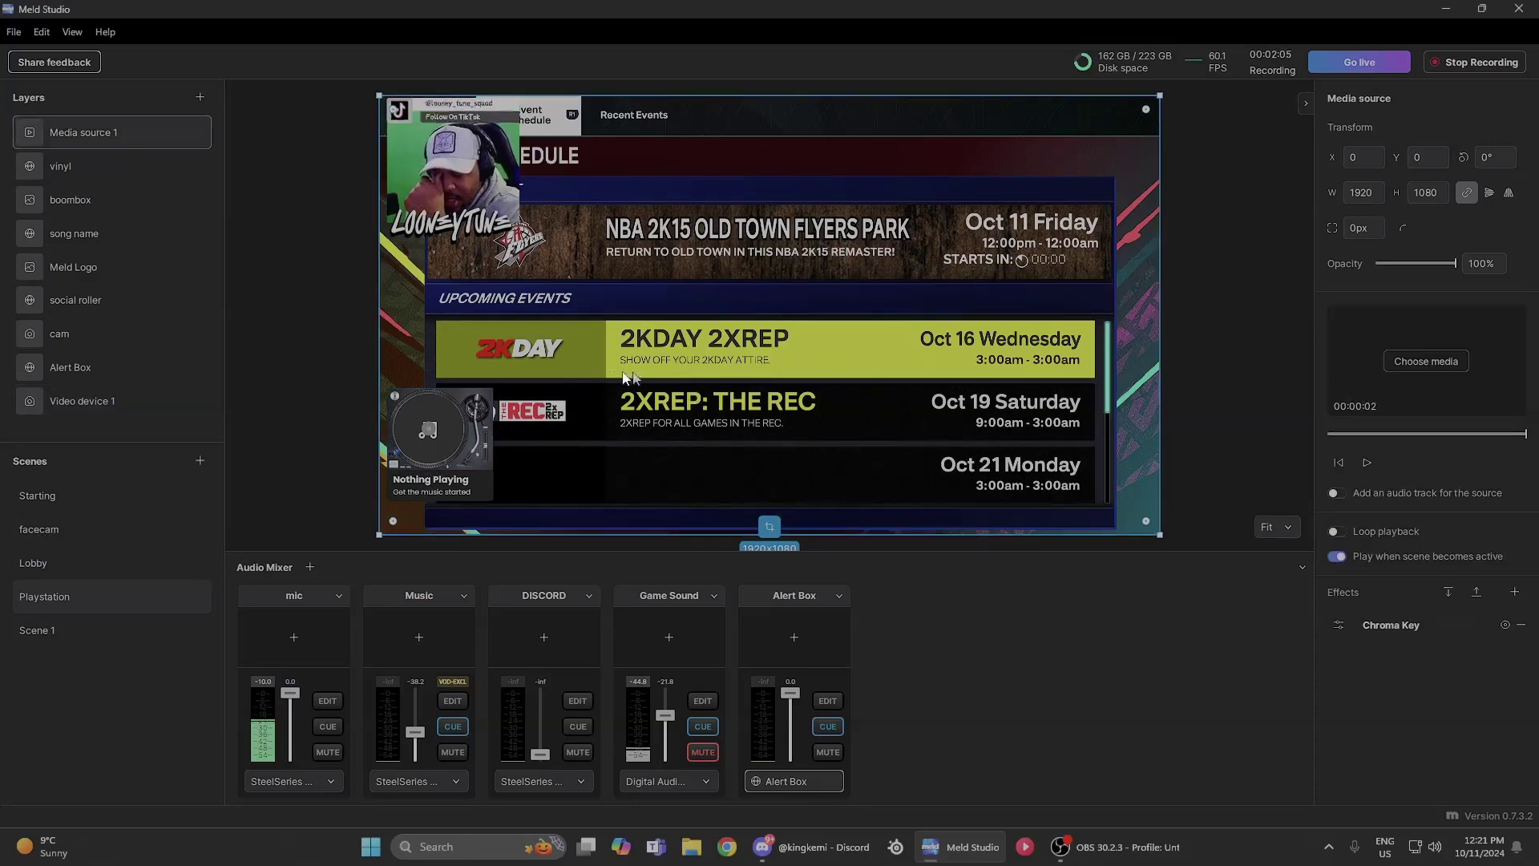
Preview the keyed stinger by switching Lobby, Playstation, Lobby, then Playstation again.
click(76, 566)
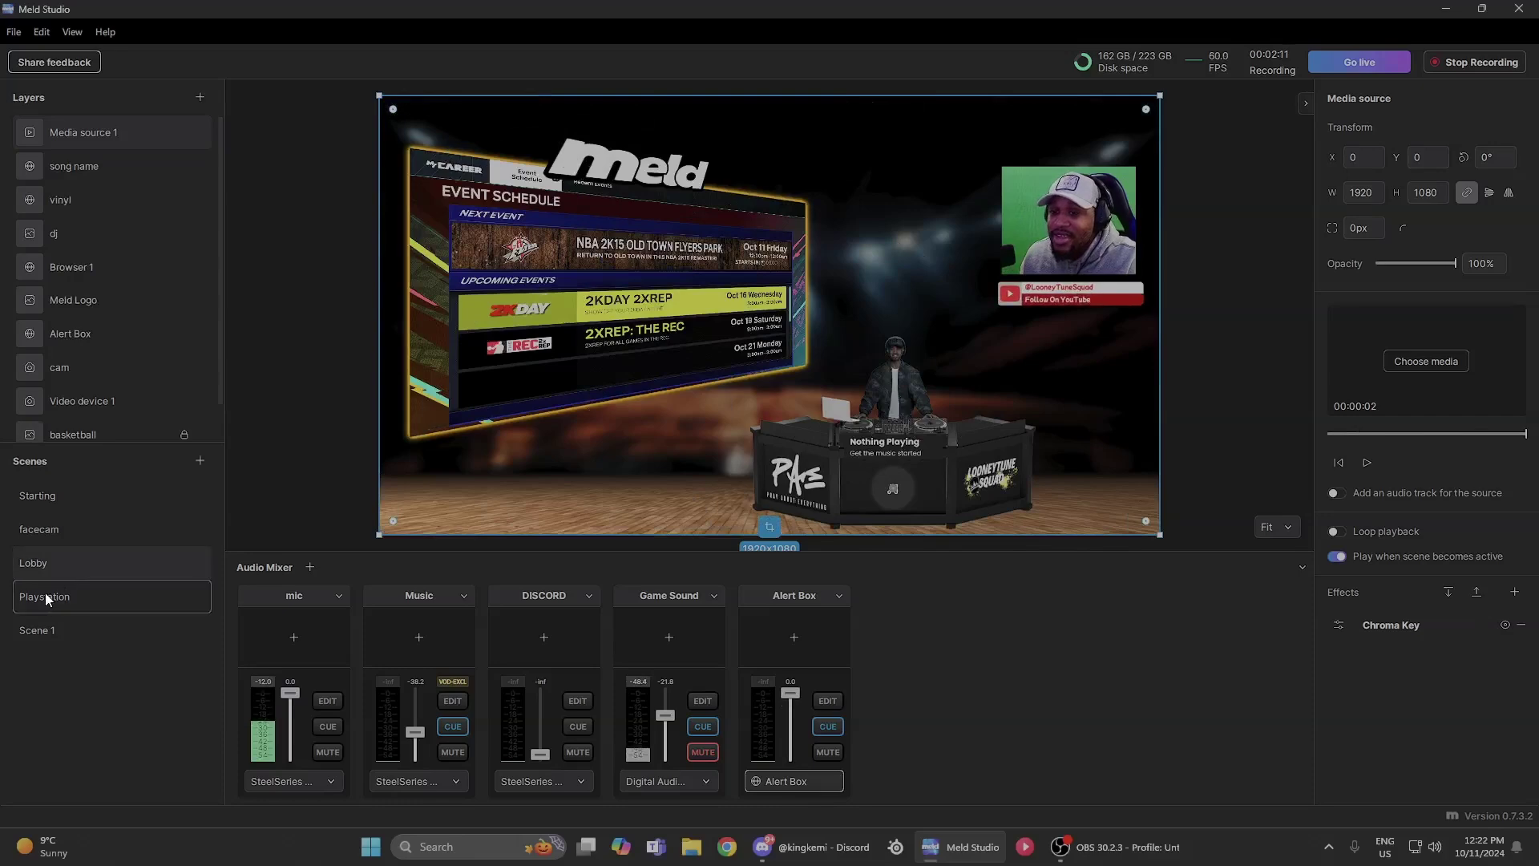
click(45, 593)
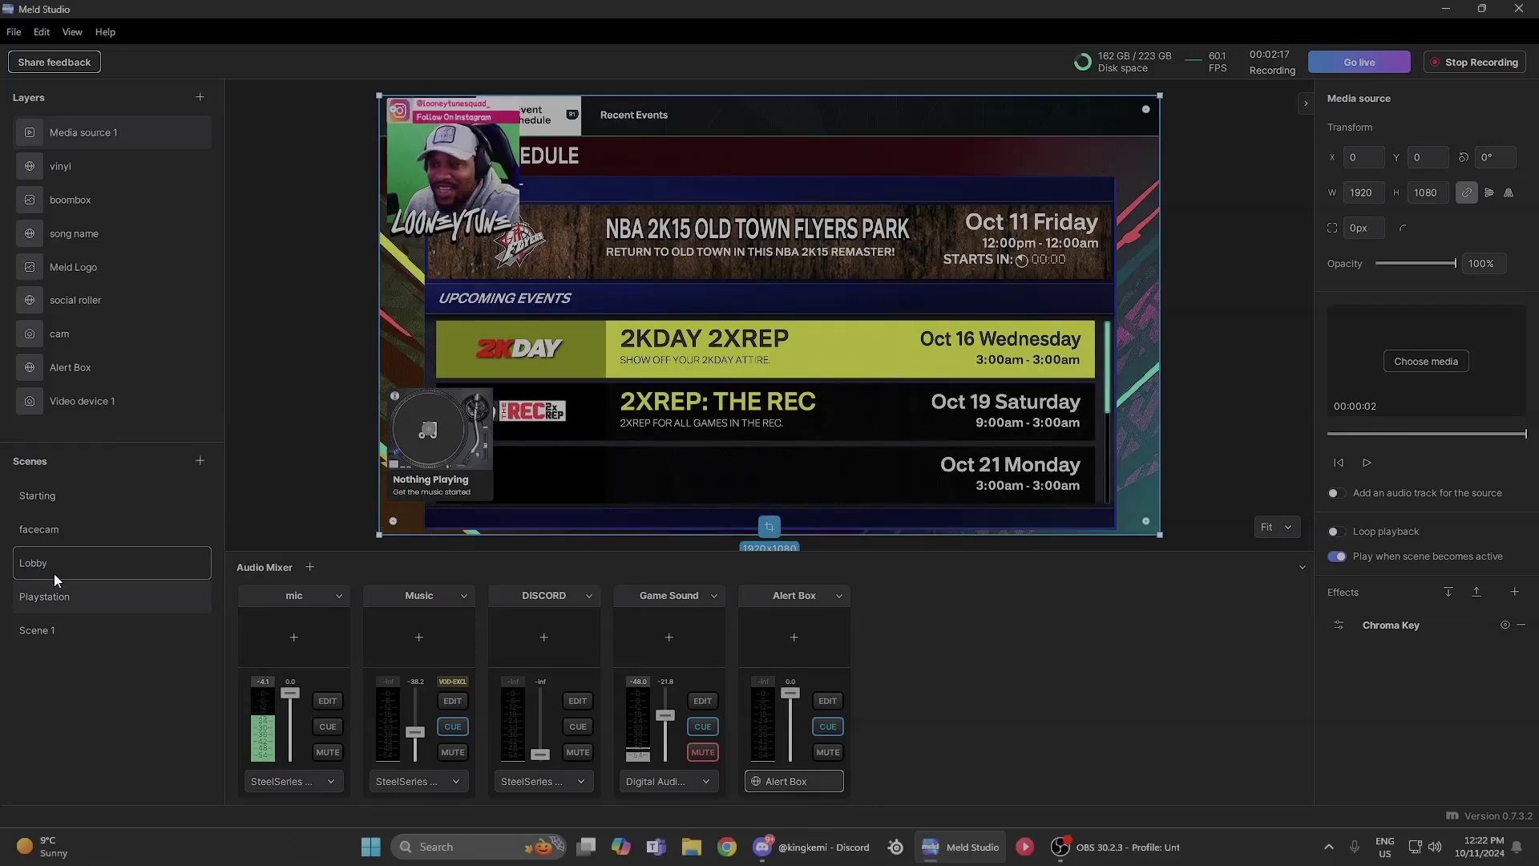
click(54, 574)
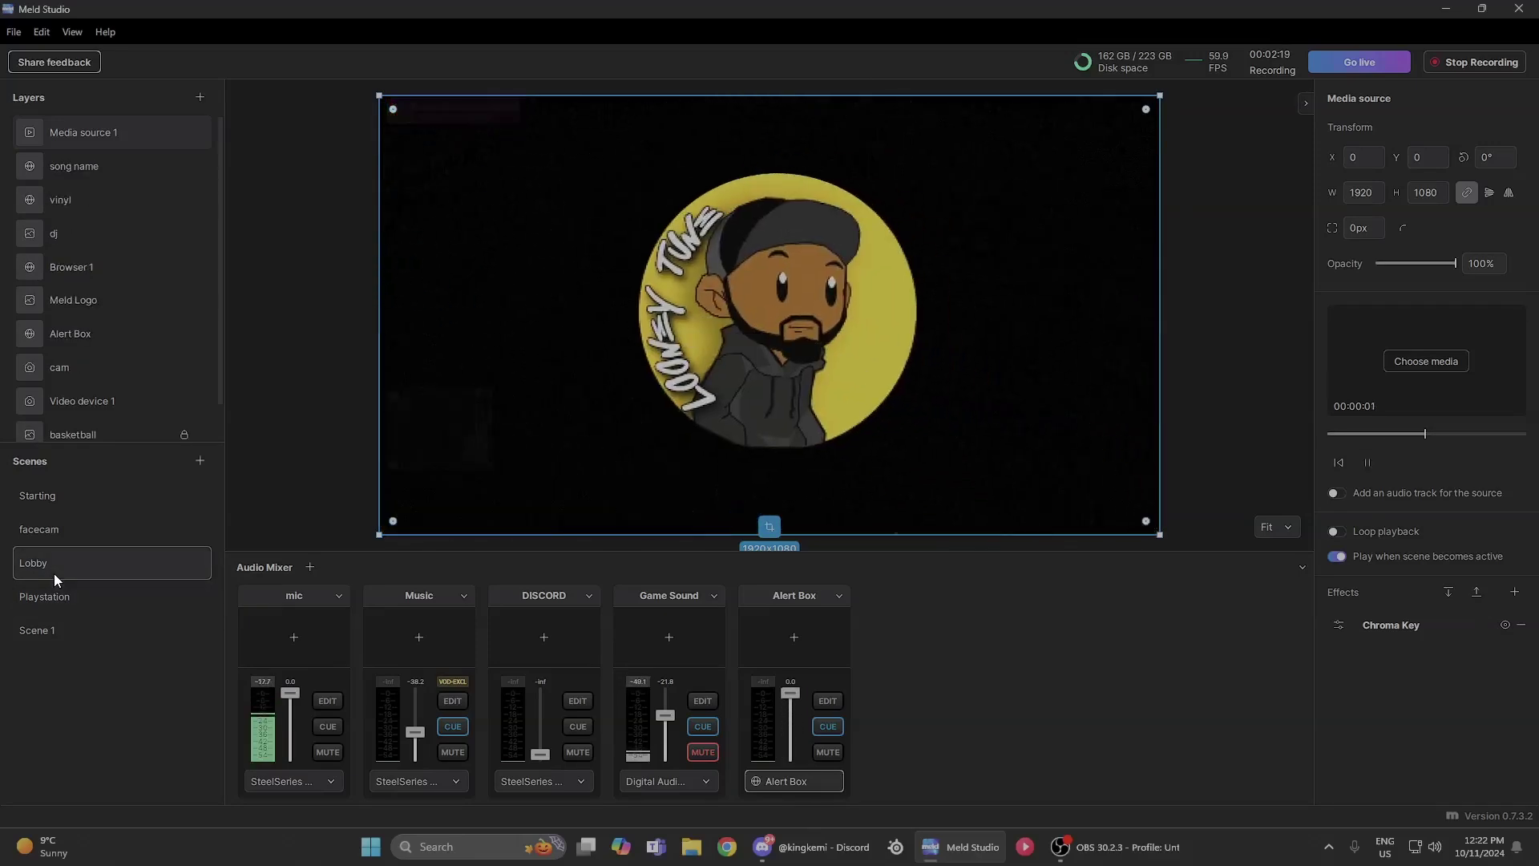
click(60, 586)
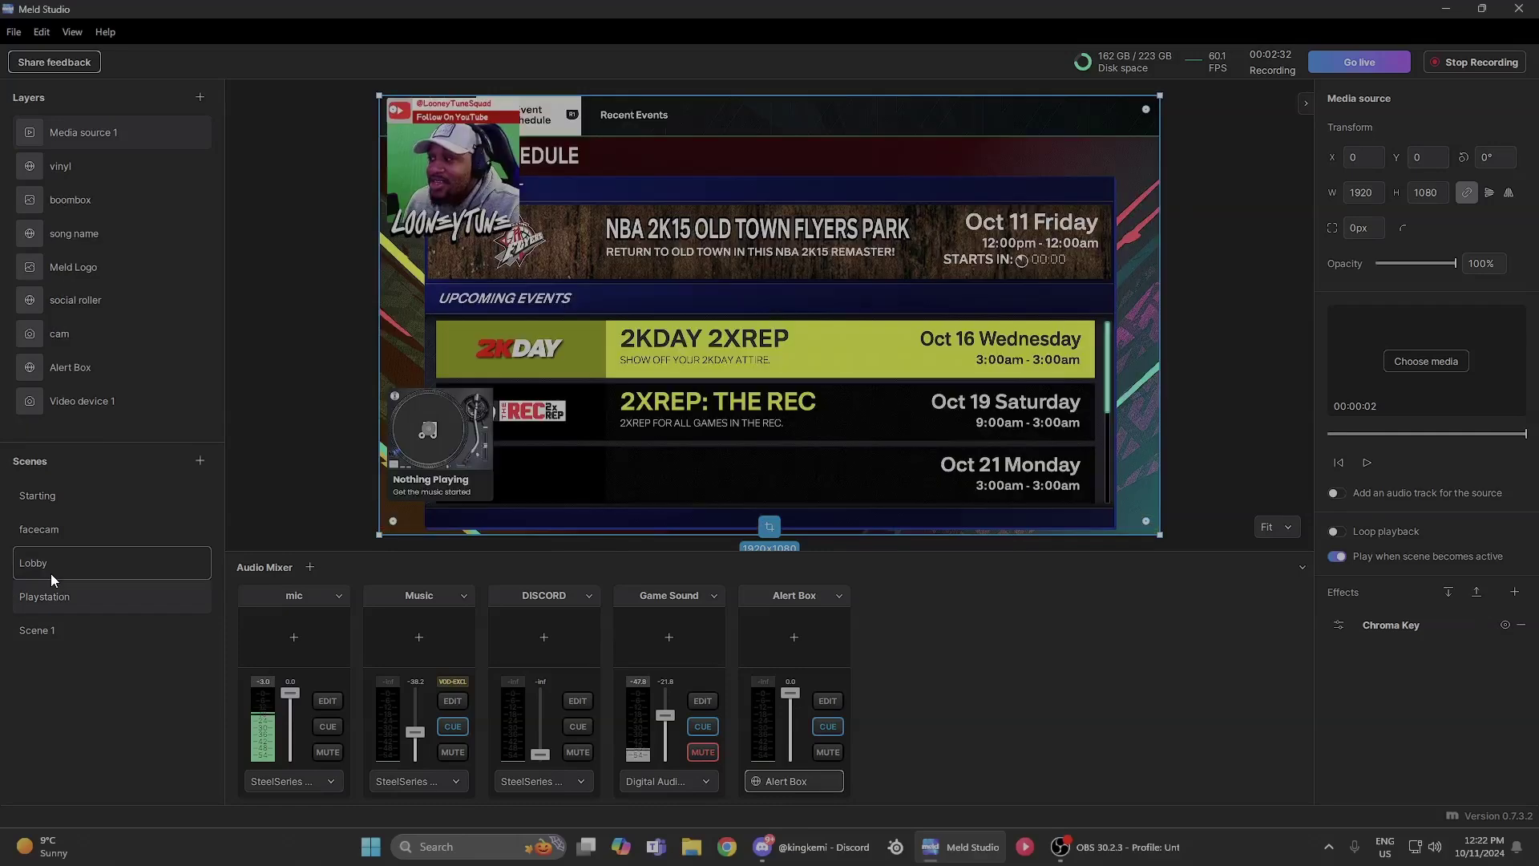